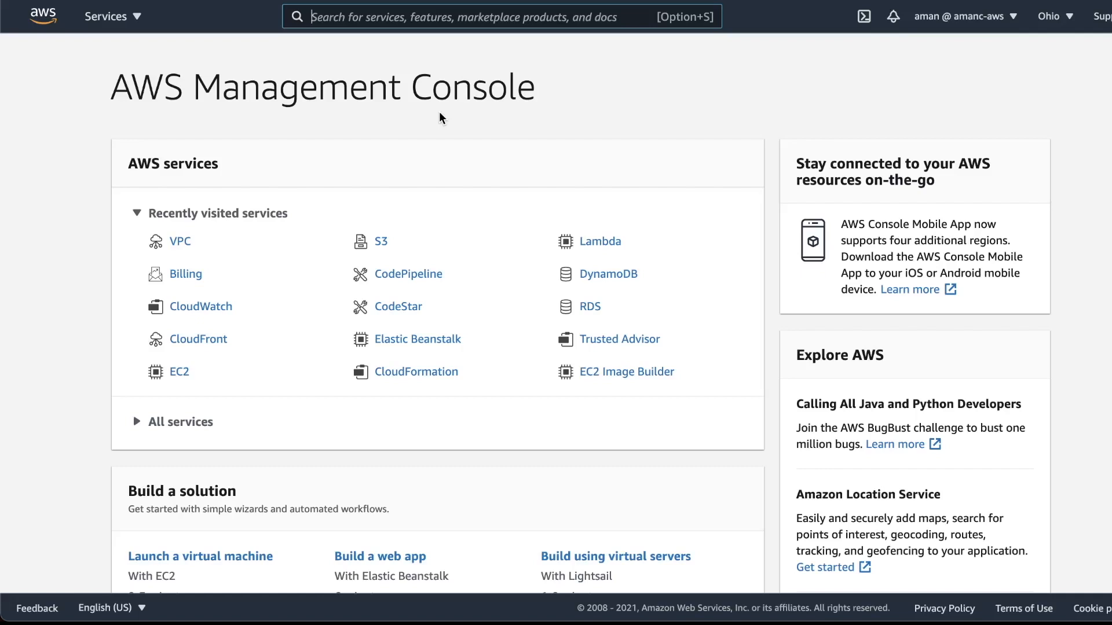
- Search the AWS services for ec2 and open the EC2 dashboard
{"action": "type", "text": "iam"}
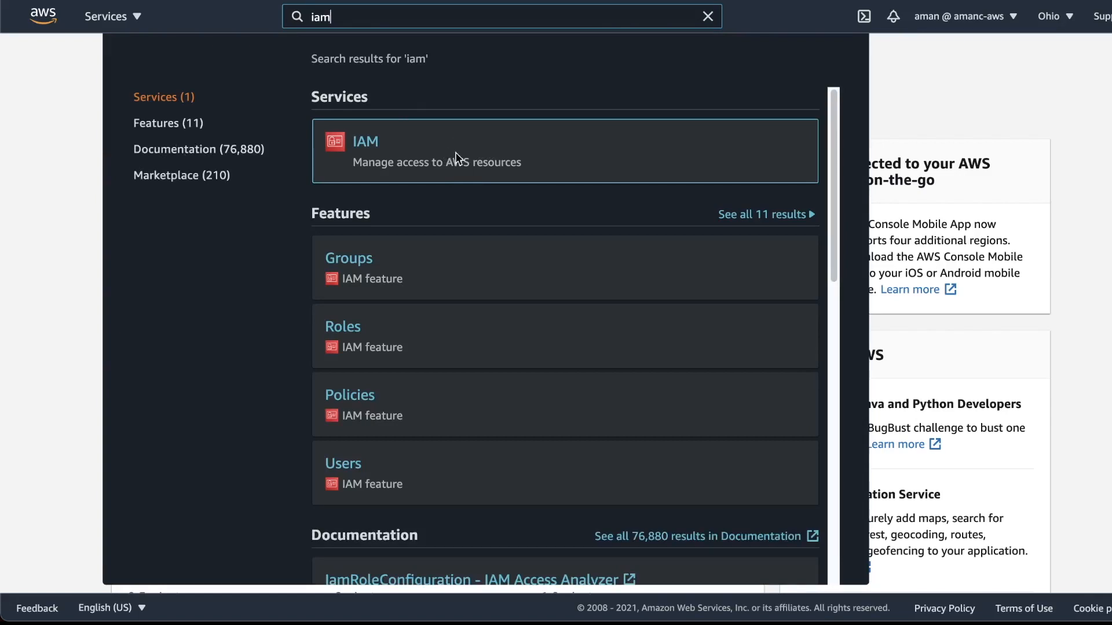
{"action": "left_click", "coordinate": [905, 81]}
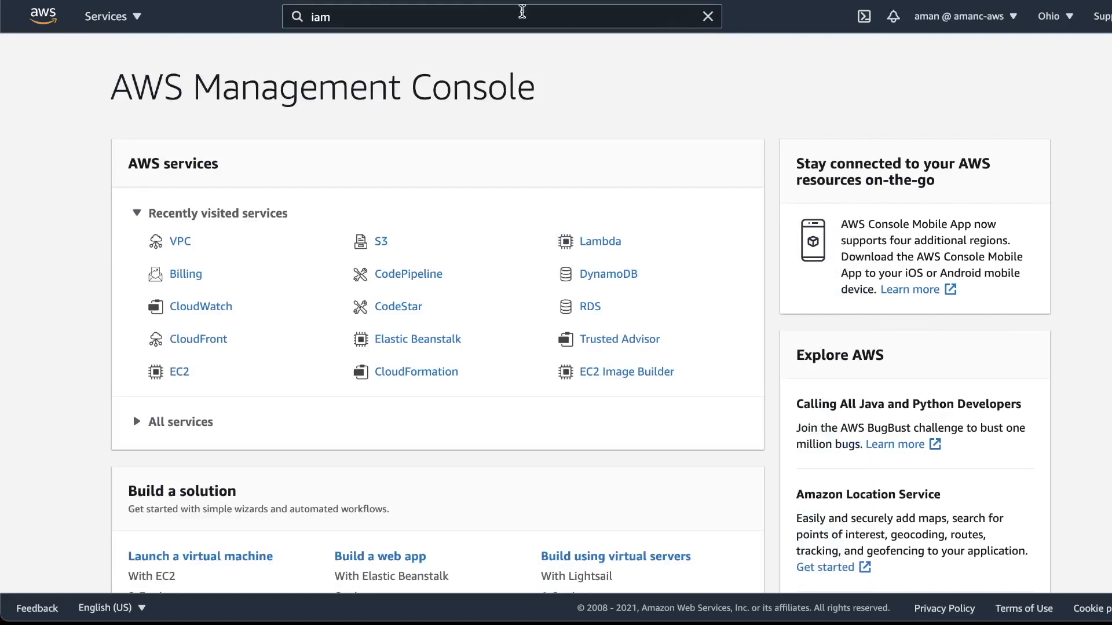
{"action": "left_click", "coordinate": [450, 17]}
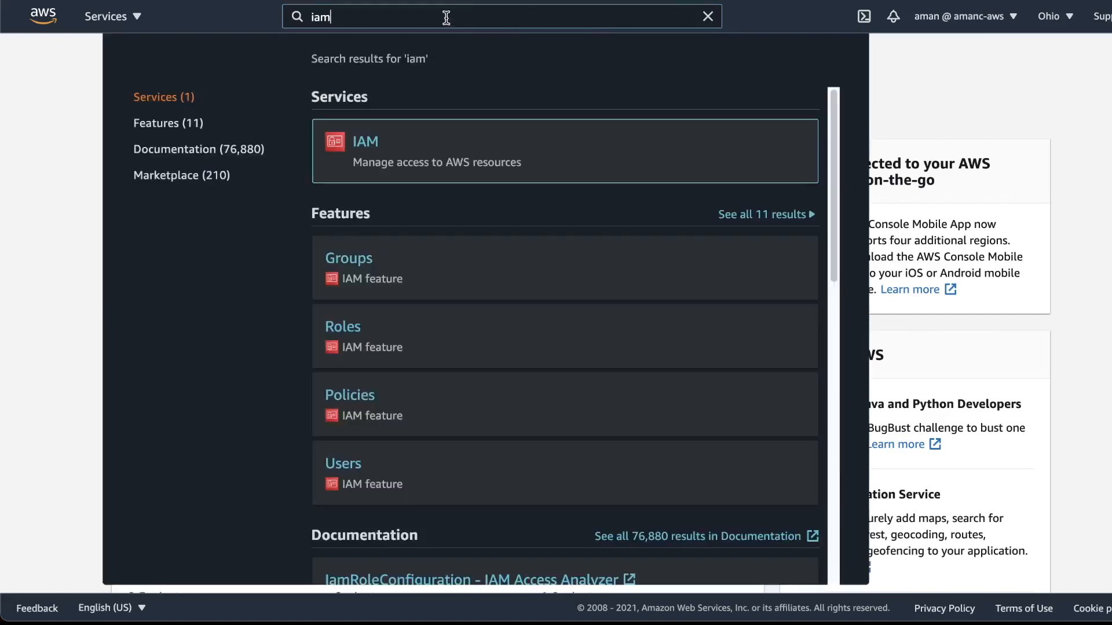
{"action": "double_click", "coordinate": [449, 17]}
{"action": "type", "text": "ec2"}
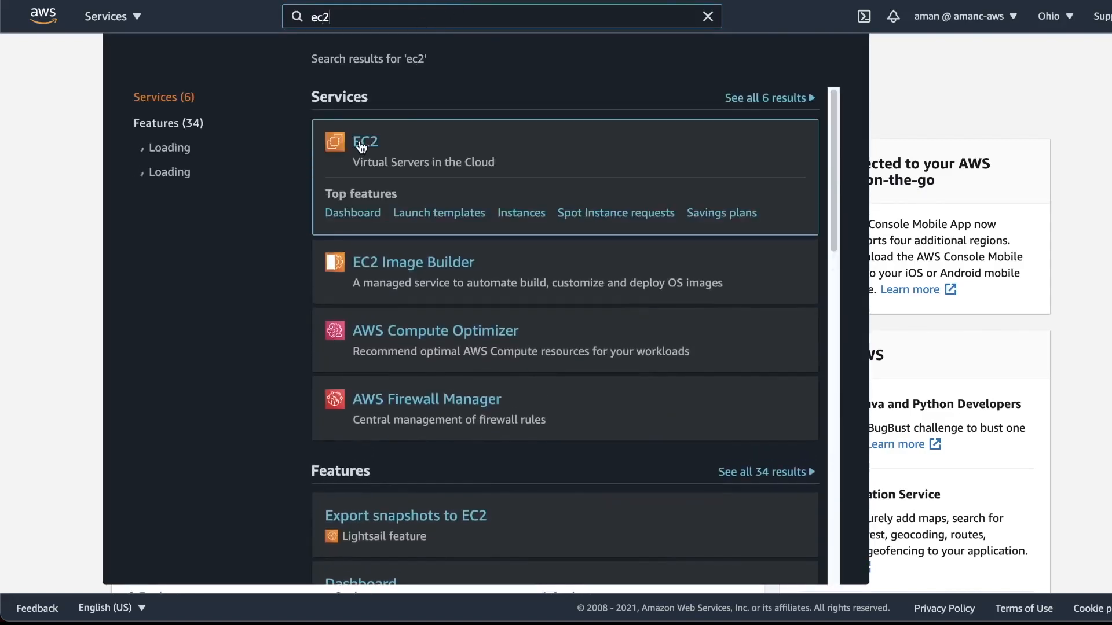
{"action": "left_click", "coordinate": [373, 131]}
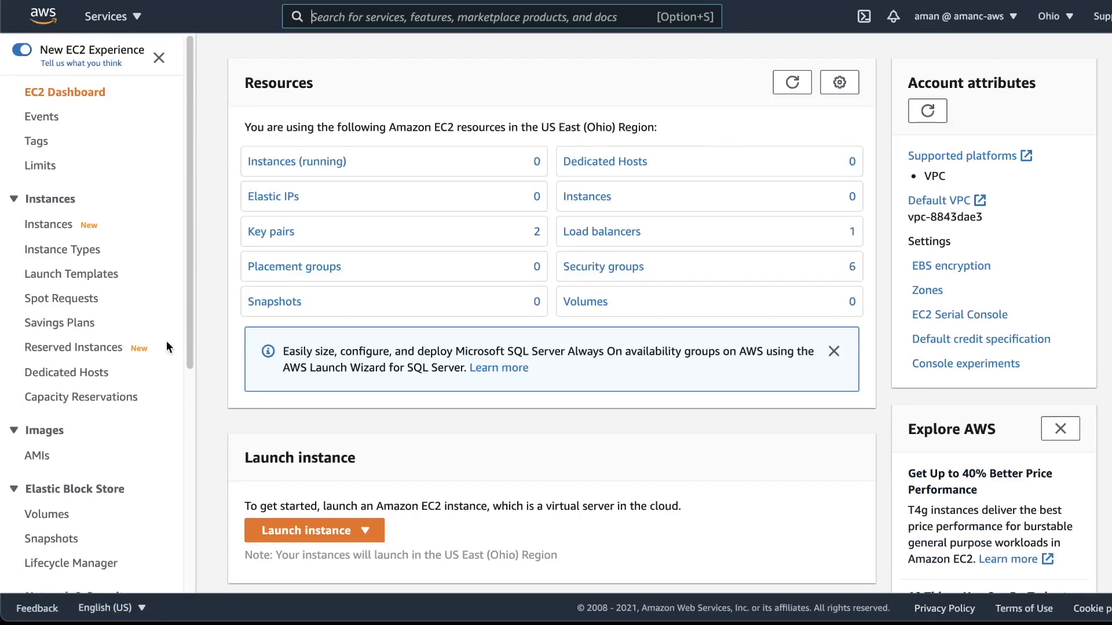
- Start launching an instance from the 64-bit (x86) Amazon Linux 2 AMI (HVM), SSD Volume Type, with the t2.micro type
{"action": "left_click", "coordinate": [313, 531]}
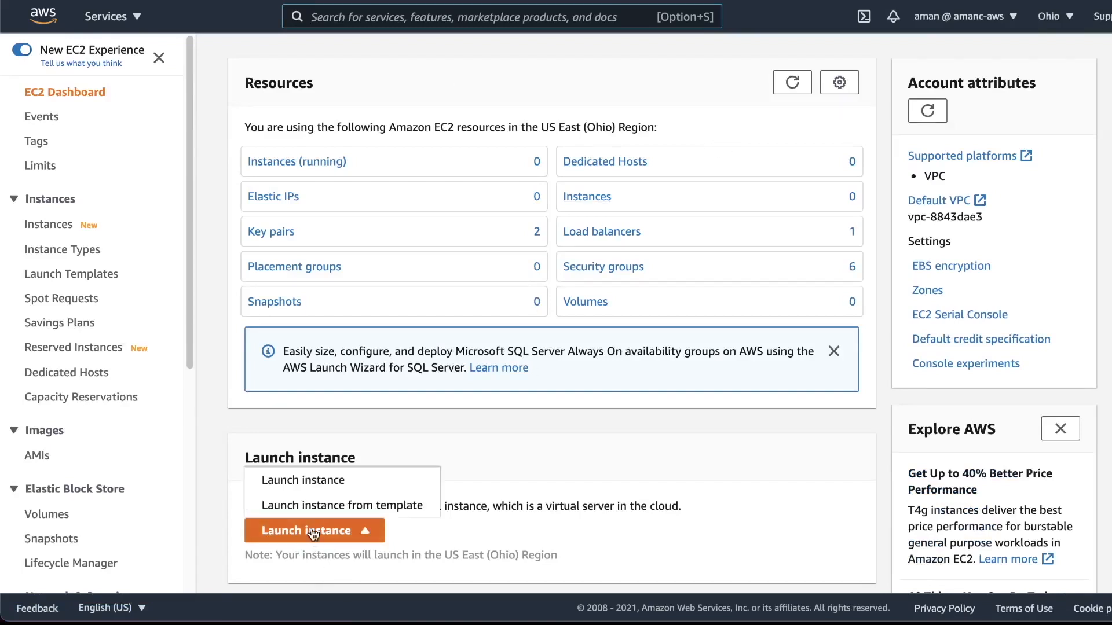
{"action": "left_click", "coordinate": [307, 481]}
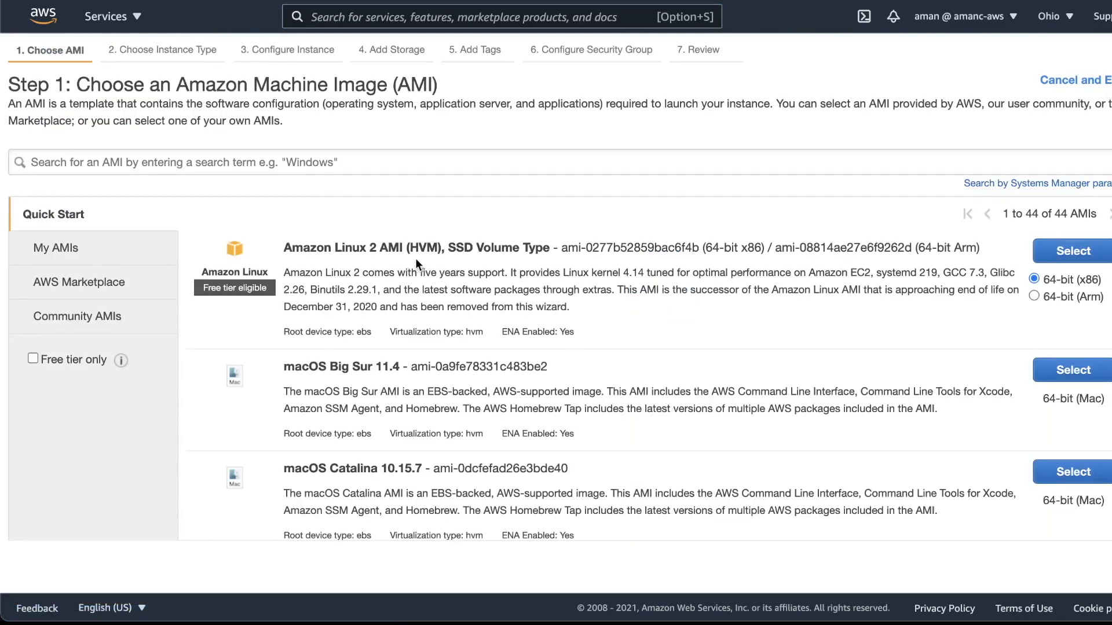
{"action": "left_click", "coordinate": [1044, 260]}
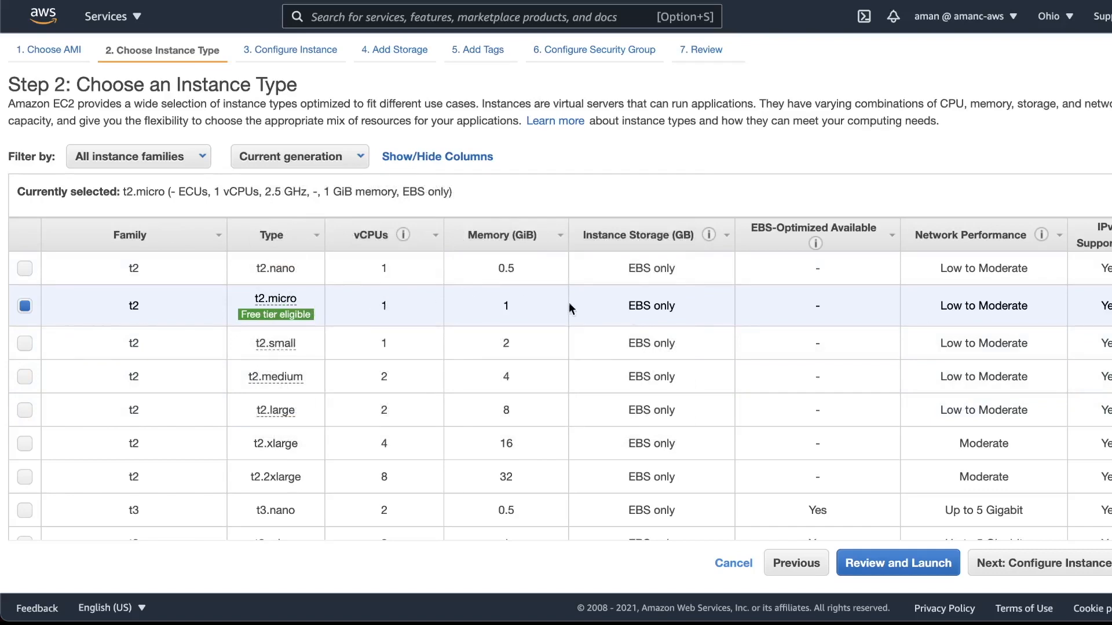
{"action": "left_click", "coordinate": [1037, 565]}
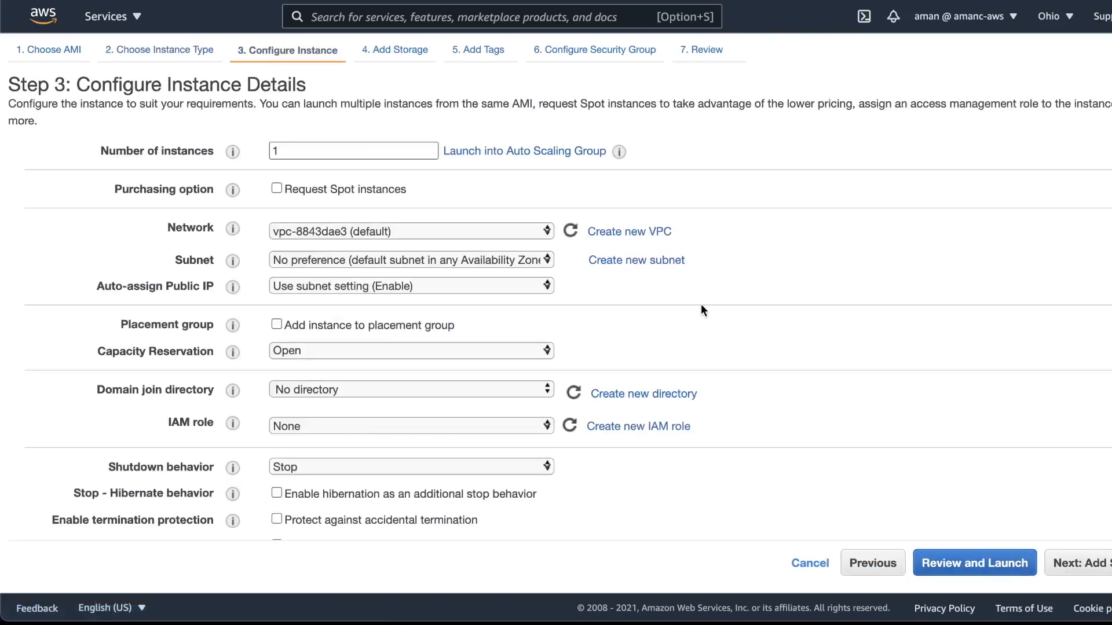
- Review the instance details, accept the default details and storage settings, and proceed to the instance tags
{"action": "scroll", "coordinate": [226, 168], "scroll_direction": "down", "scroll_amount": 1}
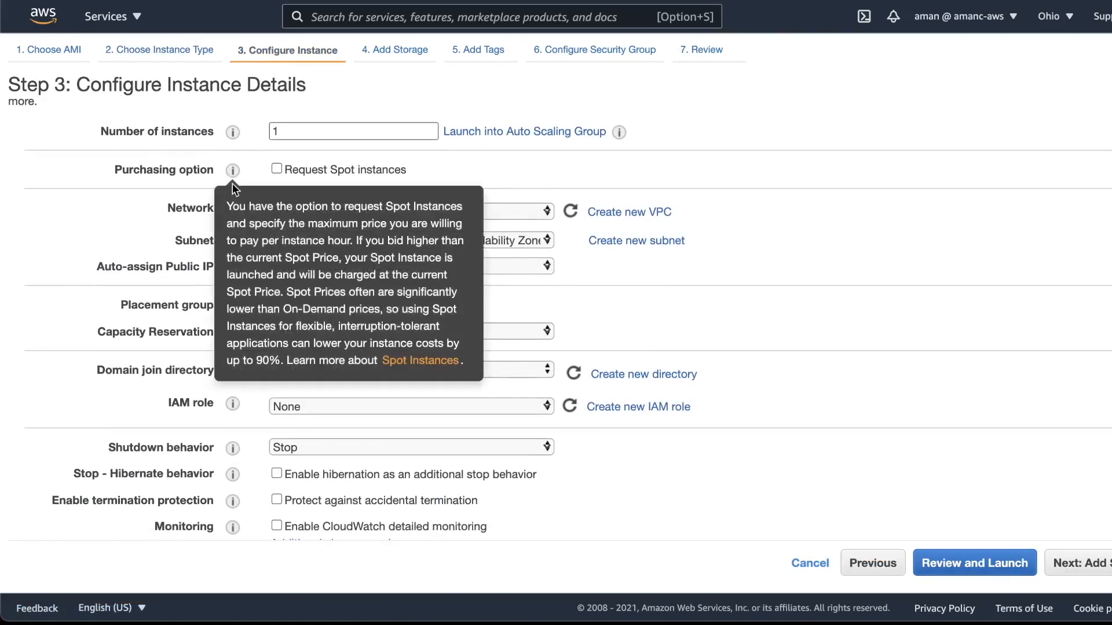
{"action": "scroll", "coordinate": [557, 373], "scroll_direction": "down", "scroll_amount": 8}
{"action": "scroll", "coordinate": [574, 382], "scroll_direction": "up", "scroll_amount": 10}
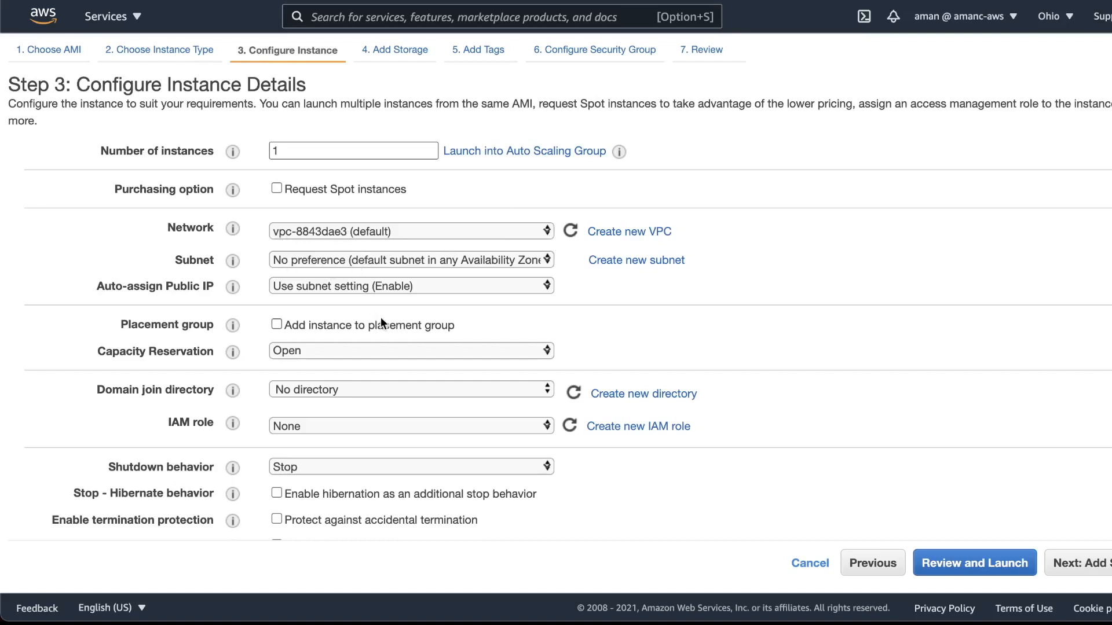
{"action": "scroll", "coordinate": [387, 330], "scroll_direction": "down", "scroll_amount": 5}
{"action": "scroll", "coordinate": [406, 356], "scroll_direction": "down", "scroll_amount": 4}
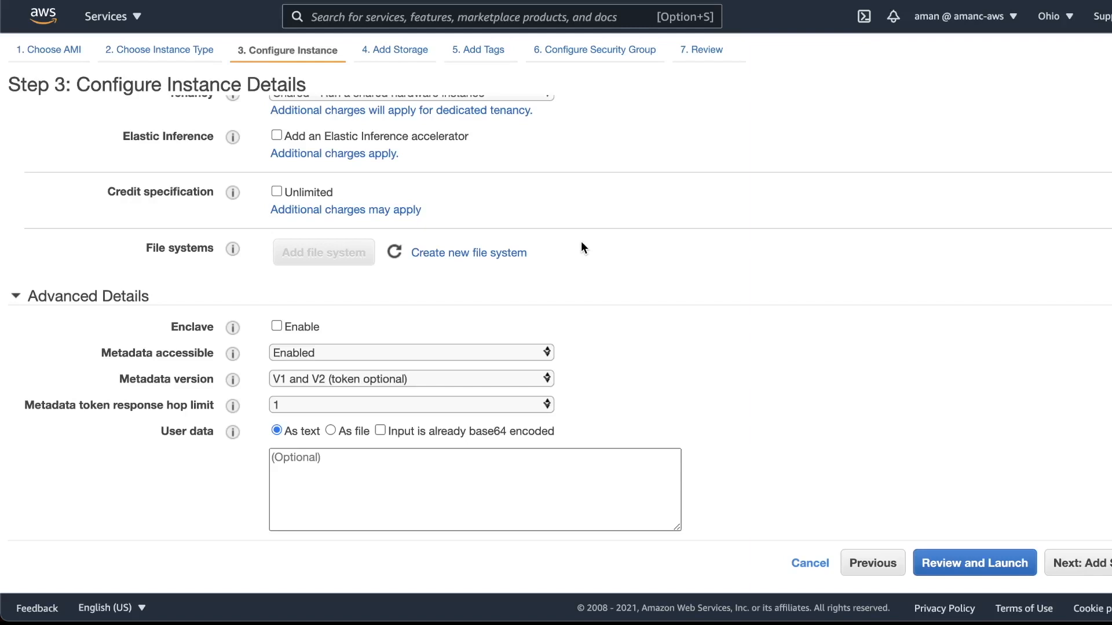
{"action": "left_click", "coordinate": [298, 510]}
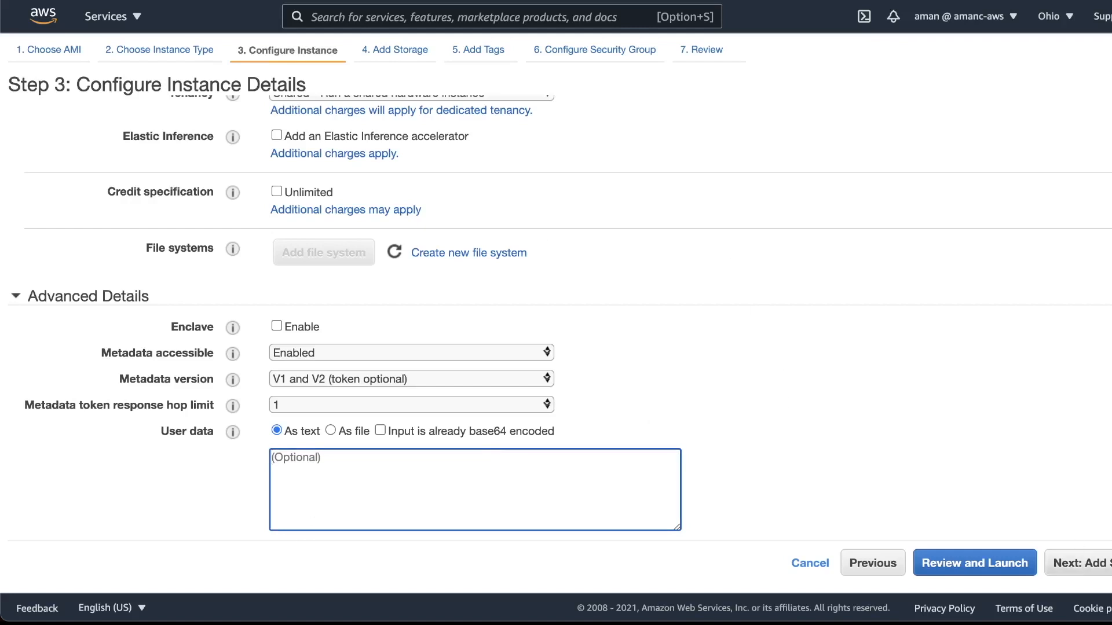
{"action": "left_click", "coordinate": [1108, 570]}
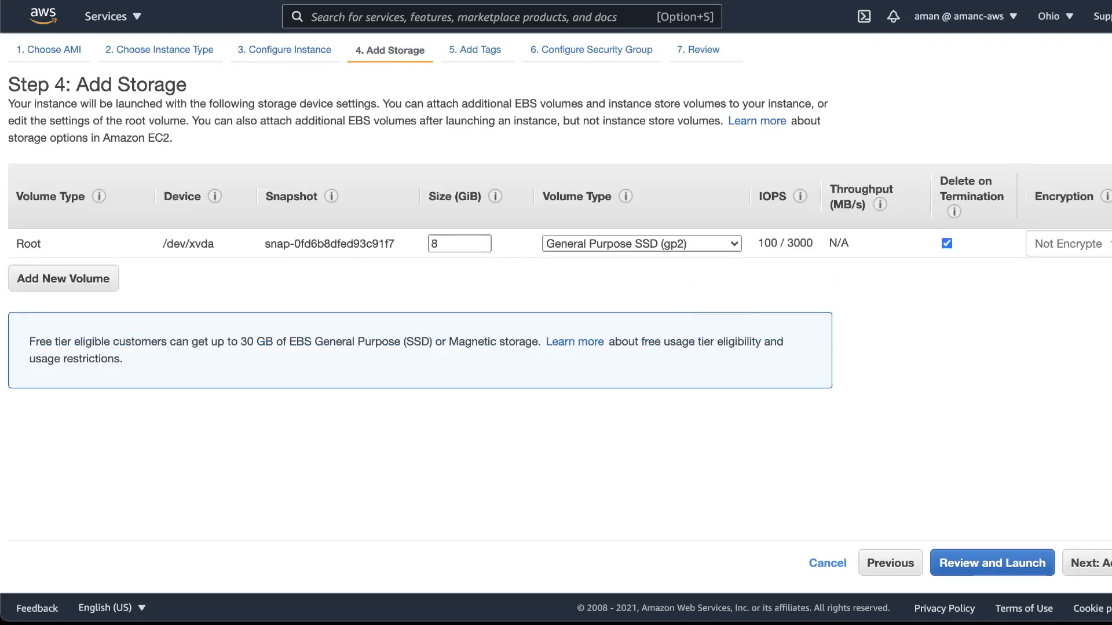
{"action": "left_click", "coordinate": [1089, 563]}
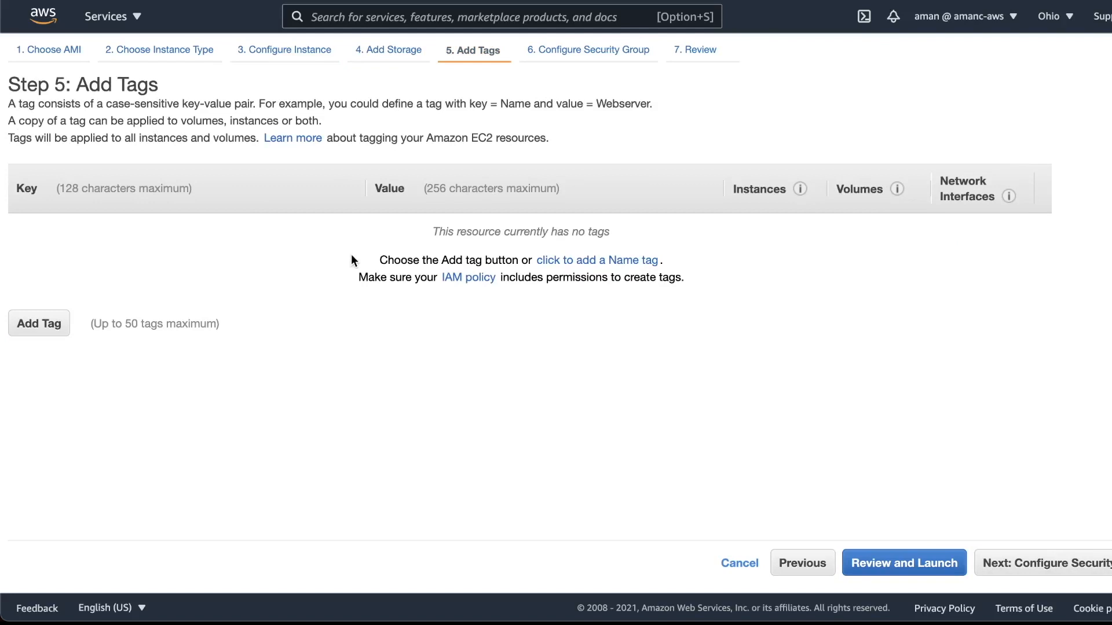
- Add a tag with key Name and value DemoEC2, and proceed to the security group configuration
{"action": "left_click", "coordinate": [47, 324]}
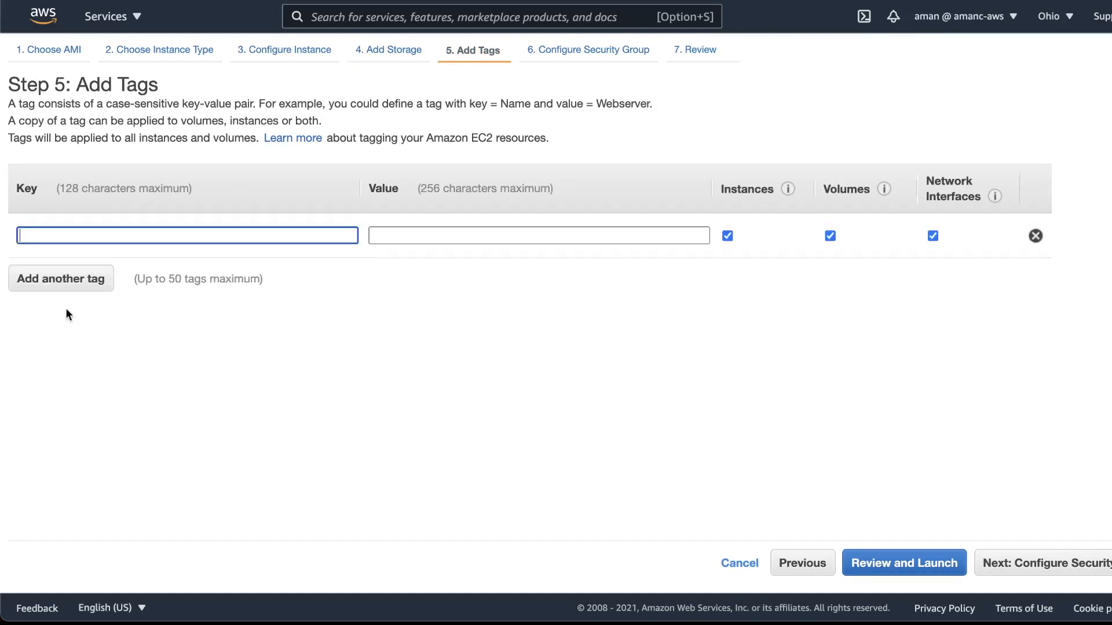
{"action": "type", "text": "Name"}
{"action": "key", "text": "Tab"}
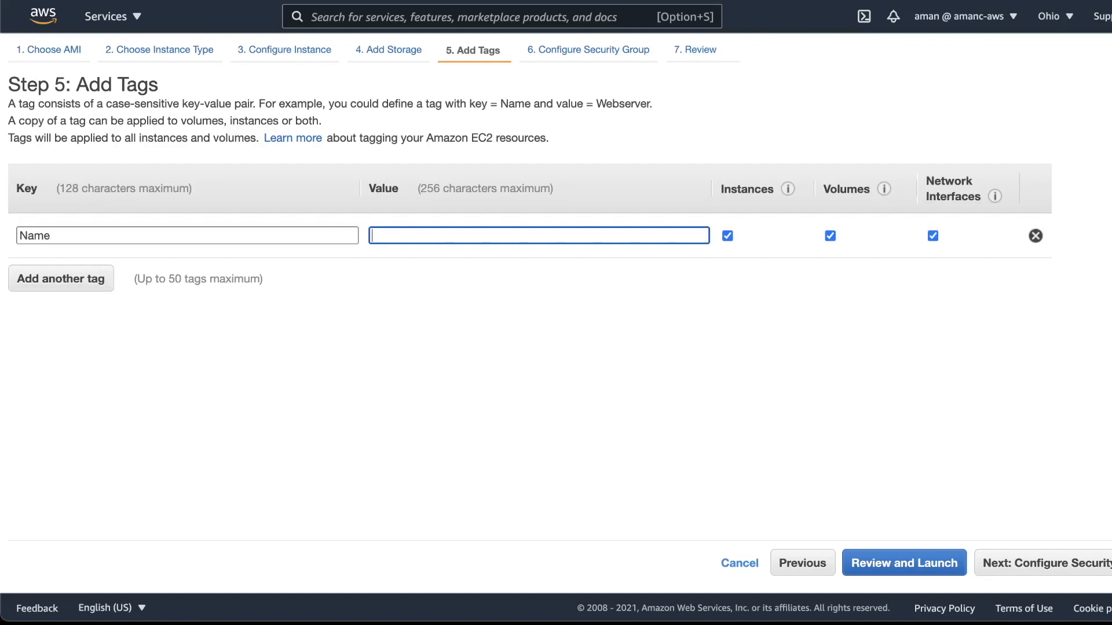
{"action": "type", "text": "DemoEC2"}
{"action": "left_click", "coordinate": [1052, 570]}
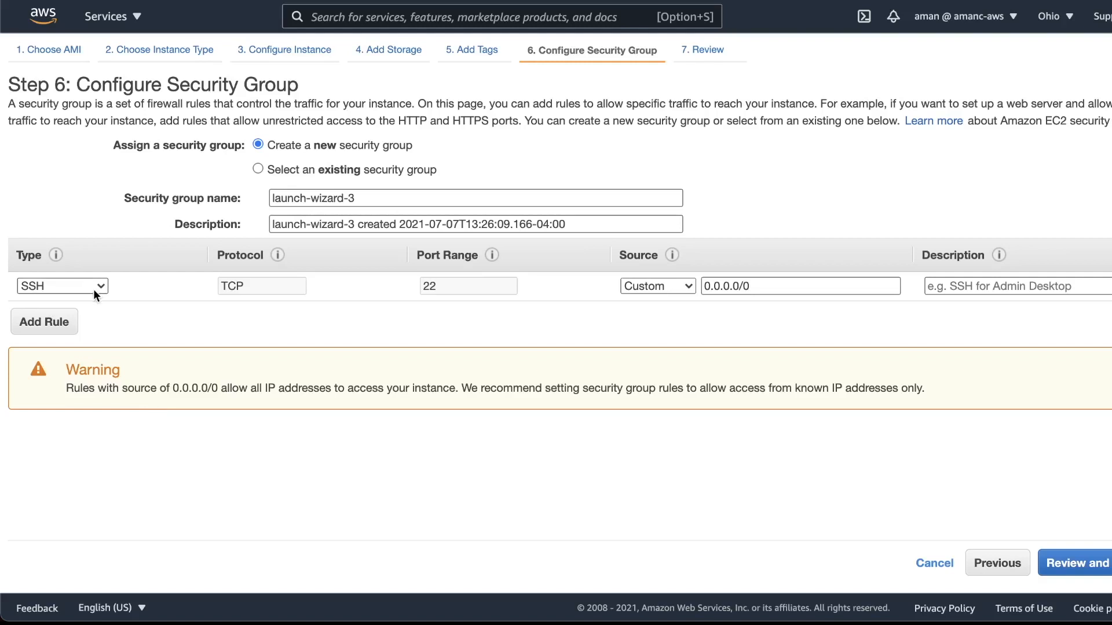
- Add an HTTP rule to the new security group alongside SSH, and proceed to the launch review
{"action": "left_click", "coordinate": [44, 323]}
{"action": "left_click", "coordinate": [62, 315]}
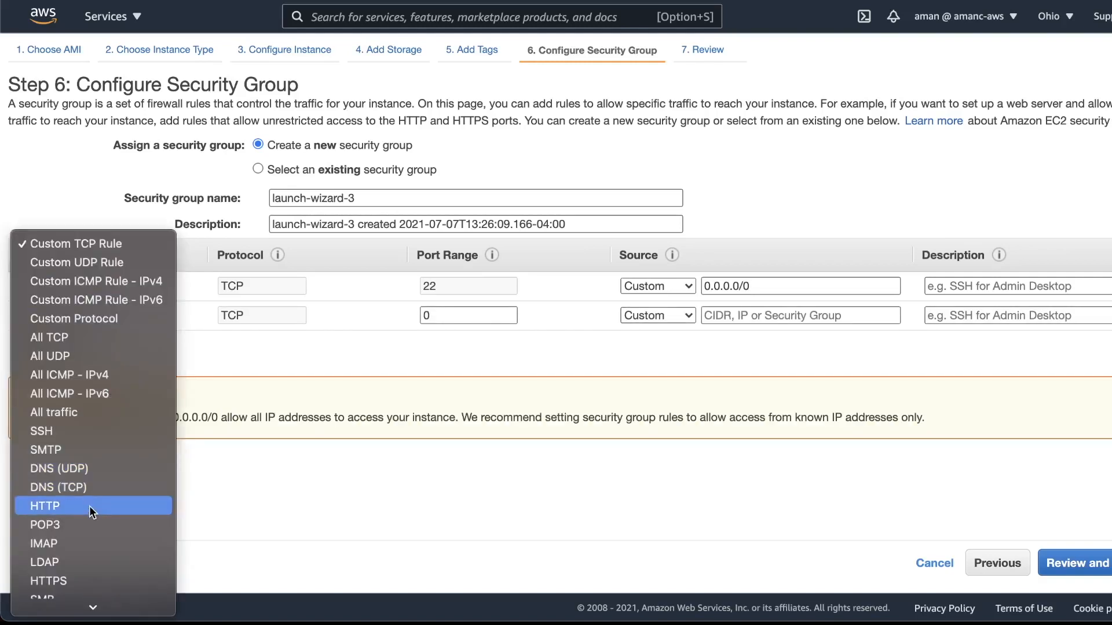
{"action": "left_click", "coordinate": [89, 505]}
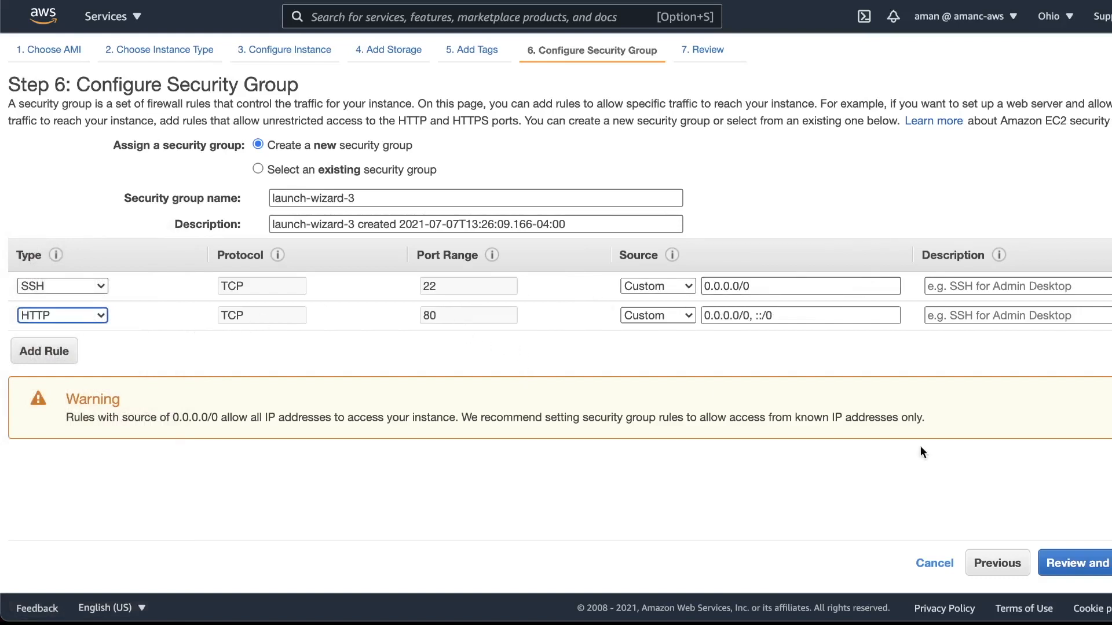
{"action": "left_click", "coordinate": [1080, 565]}
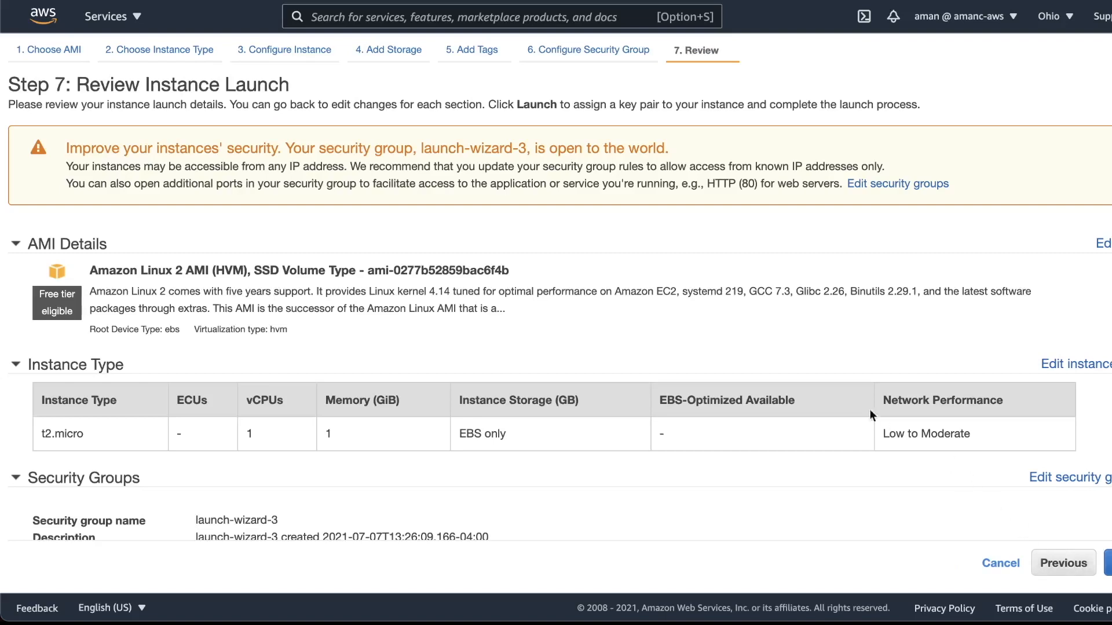
- Proceed from the review to the key pair selection, and create and download a new key pair named DemoKeyPair
{"action": "scroll", "coordinate": [747, 395], "scroll_direction": "down", "scroll_amount": 5}
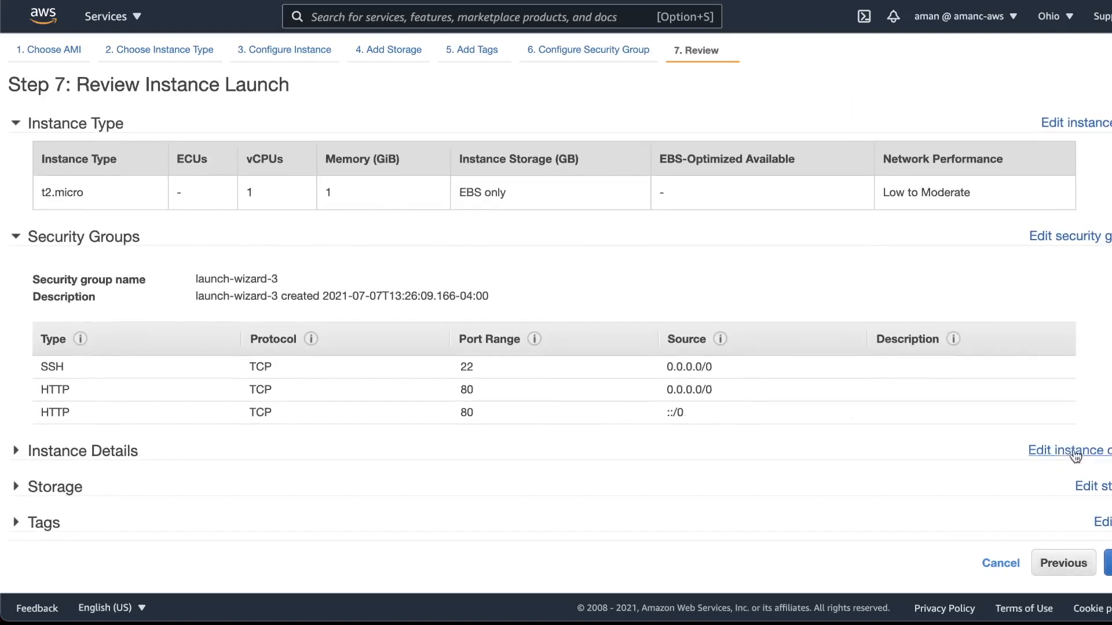
{"action": "left_click", "coordinate": [1108, 563]}
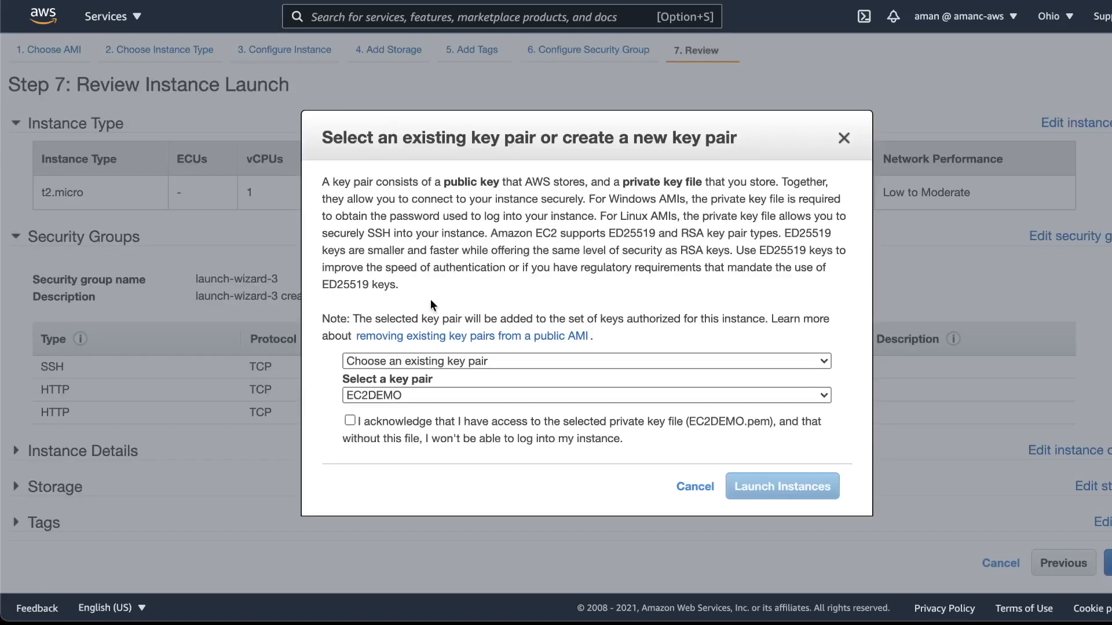
{"action": "left_click", "coordinate": [436, 360]}
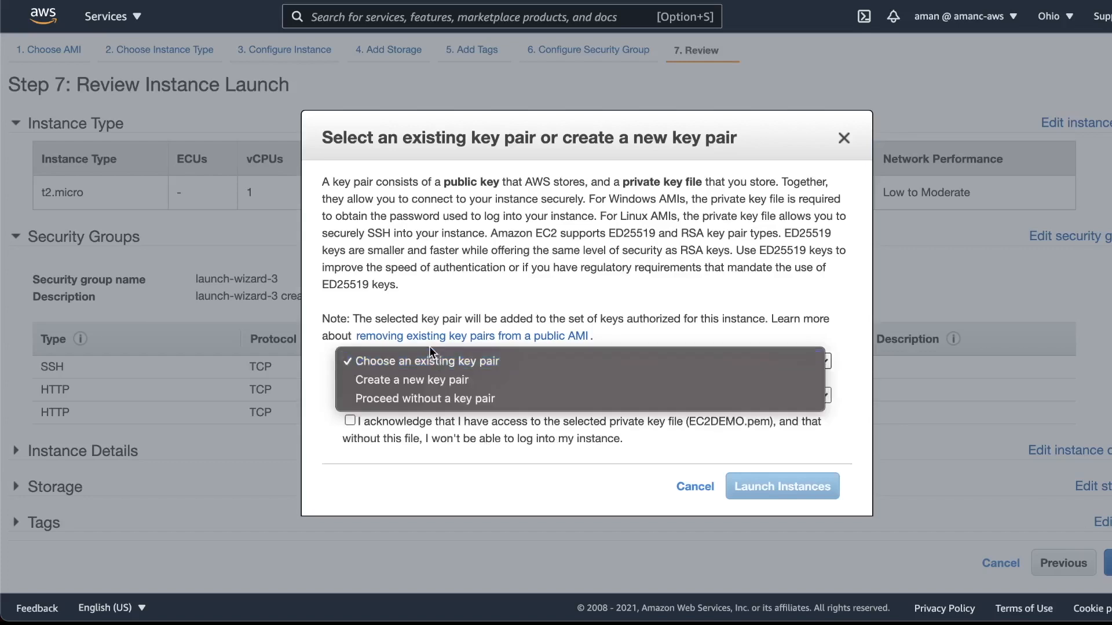
{"action": "left_click", "coordinate": [448, 376]}
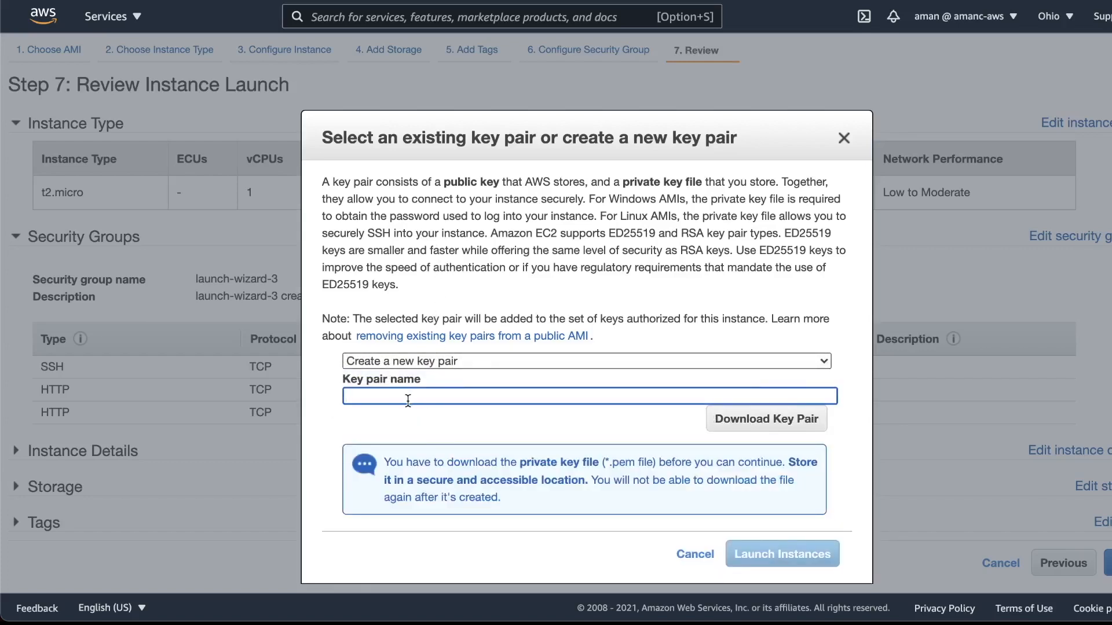
{"action": "type", "text": "DemoKeyPair"}
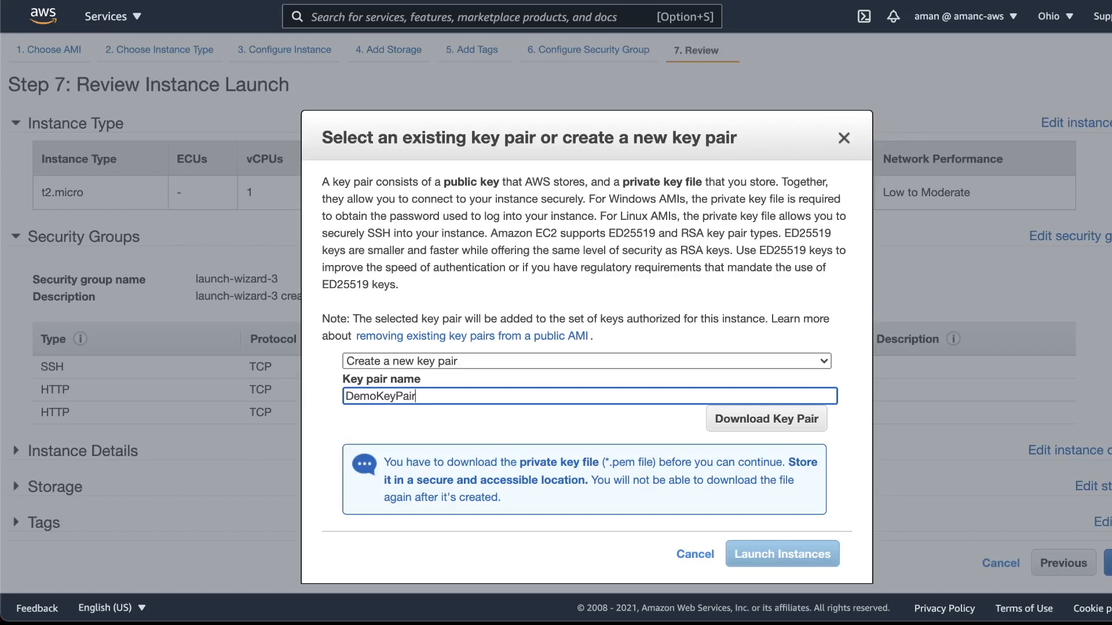
{"action": "left_click", "coordinate": [787, 430]}
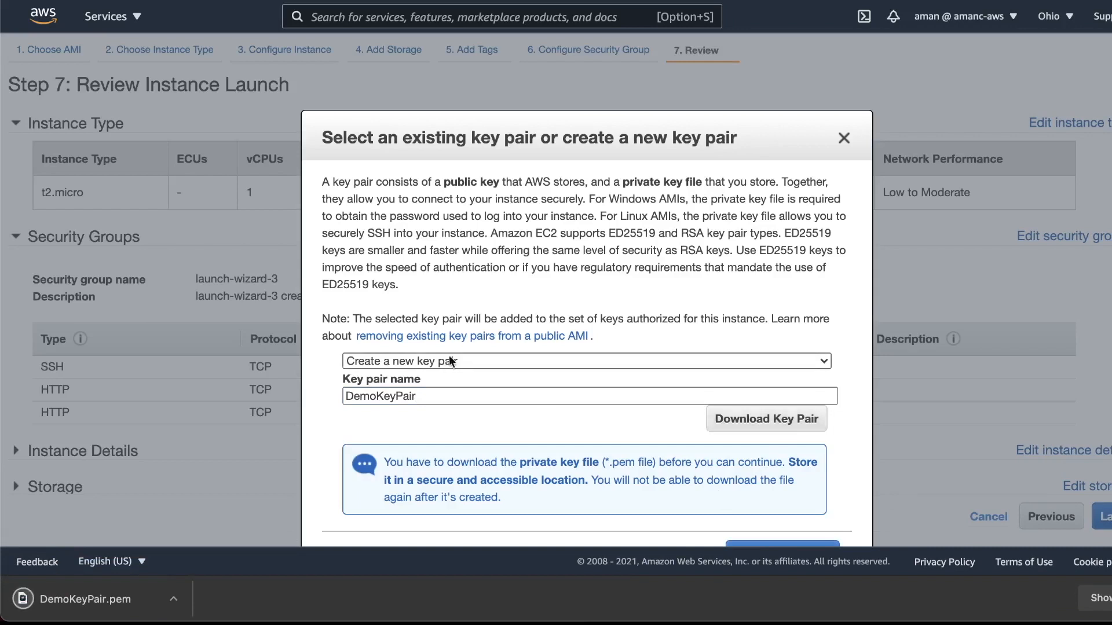
- Launch the instance with the new key pair and open the DemoEC2 instance's summary
{"action": "scroll", "coordinate": [446, 359], "scroll_direction": "down", "scroll_amount": 1}
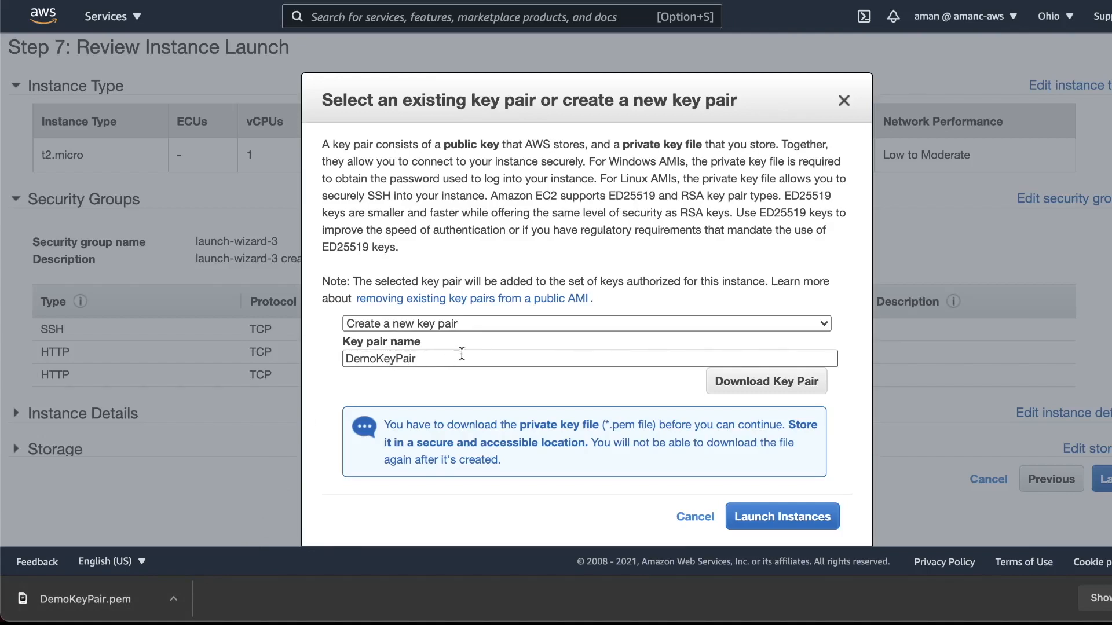
{"action": "left_click", "coordinate": [833, 517]}
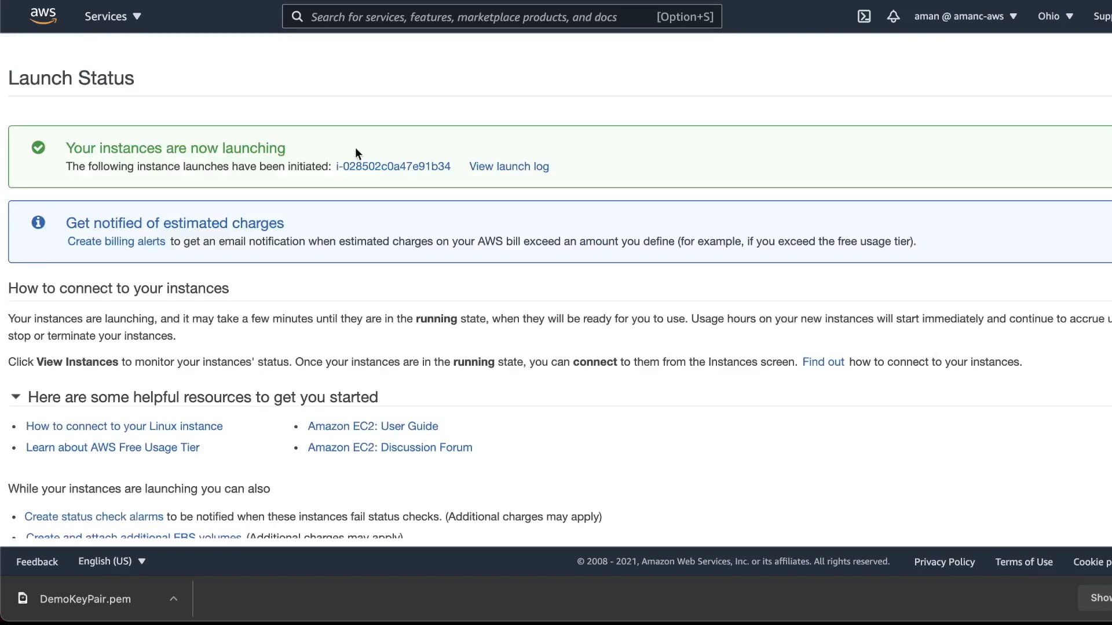
{"action": "left_click", "coordinate": [377, 168]}
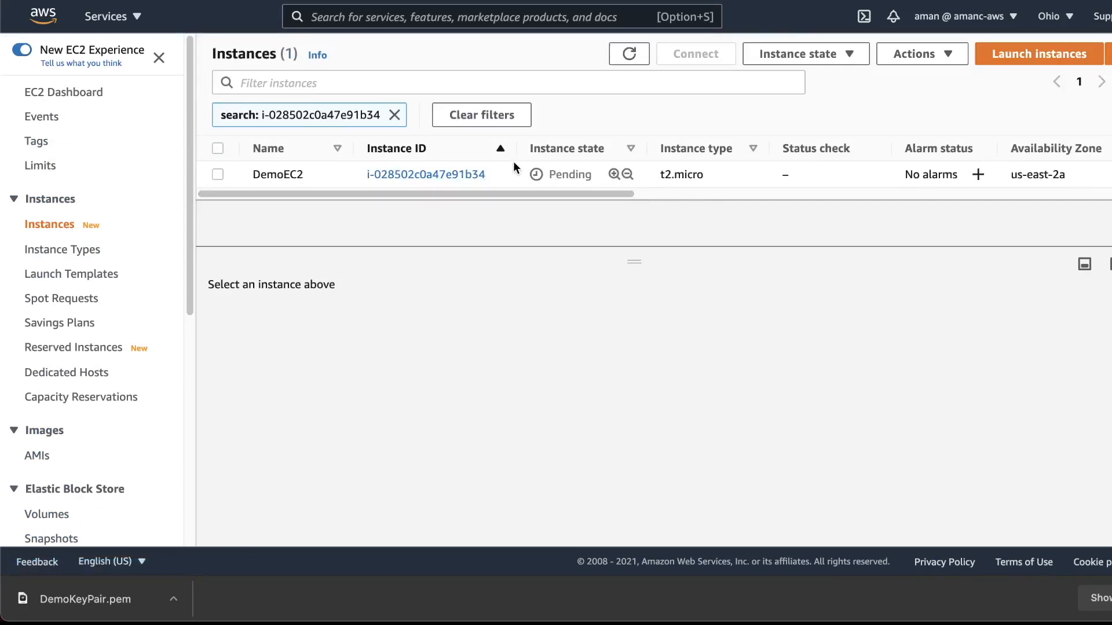
{"action": "left_click", "coordinate": [457, 175]}
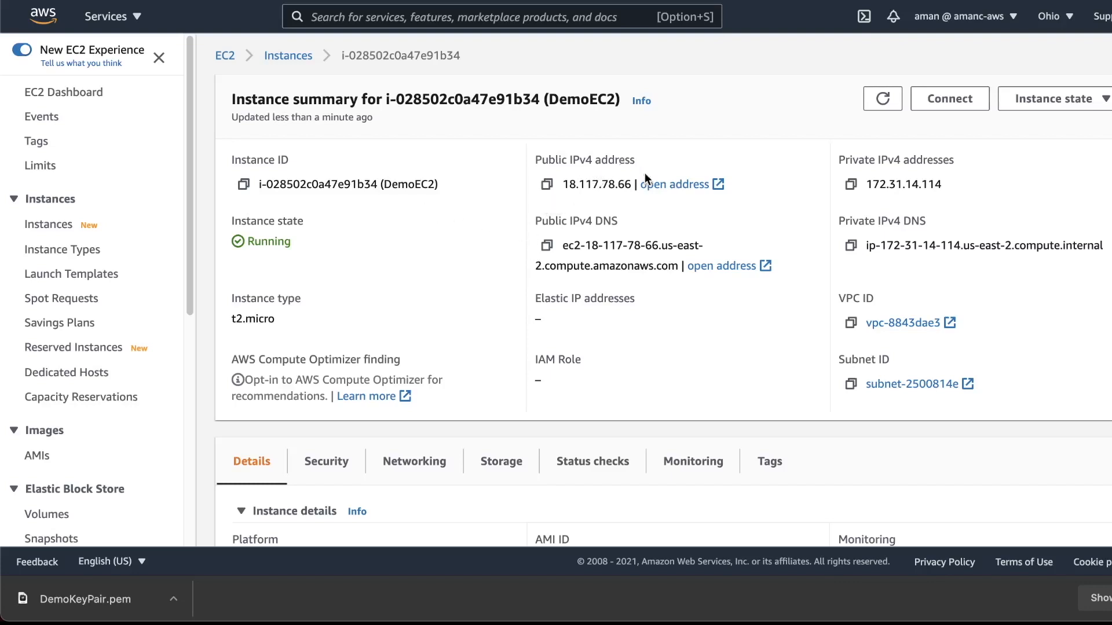
- Open the DemoEC2 instance's public IPv4 address in a new browser tab, and return to the instance summary
{"action": "left_click_drag", "start_coordinate": [631, 184], "coordinate": [563, 184]}
{"action": "key", "text": "super+c"}
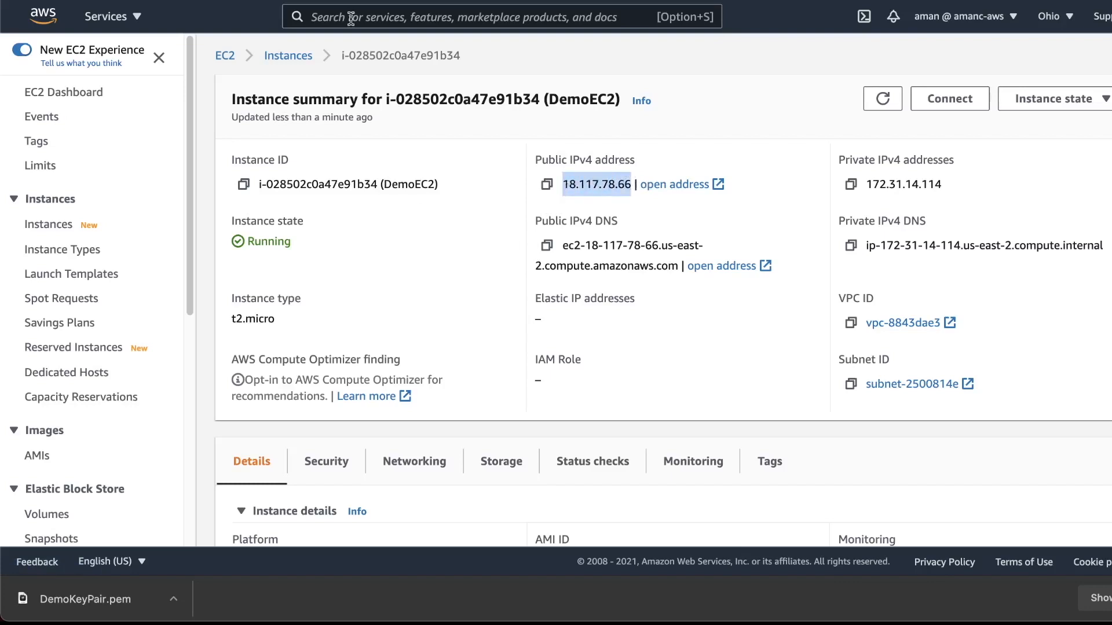
{"action": "key", "text": "super+t"}
{"action": "key", "text": "super+v"}
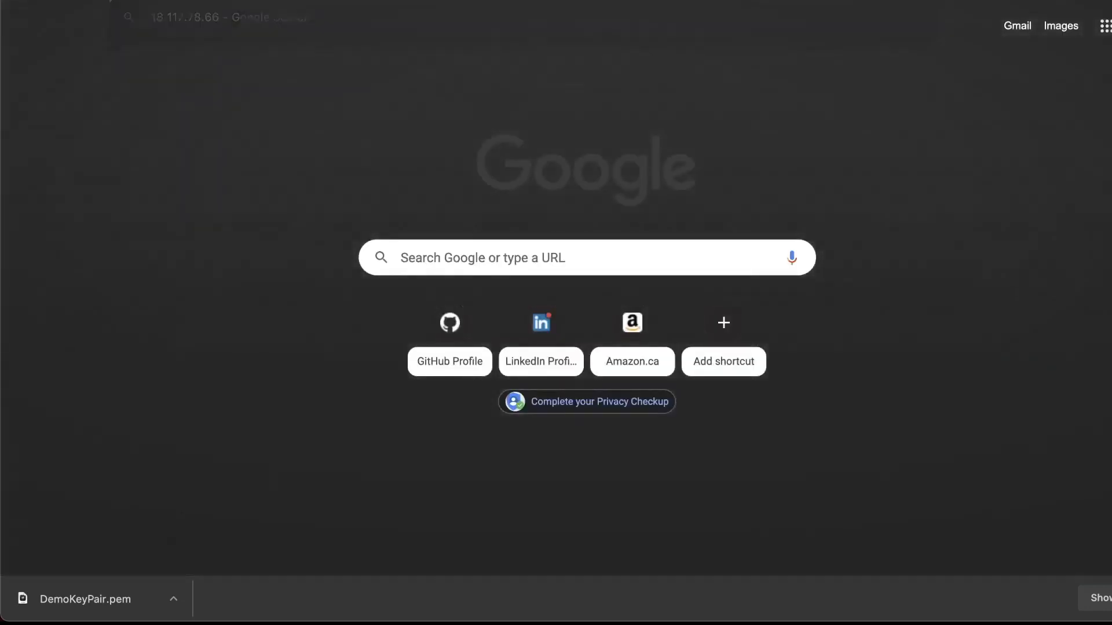
{"action": "key", "text": "Return"}
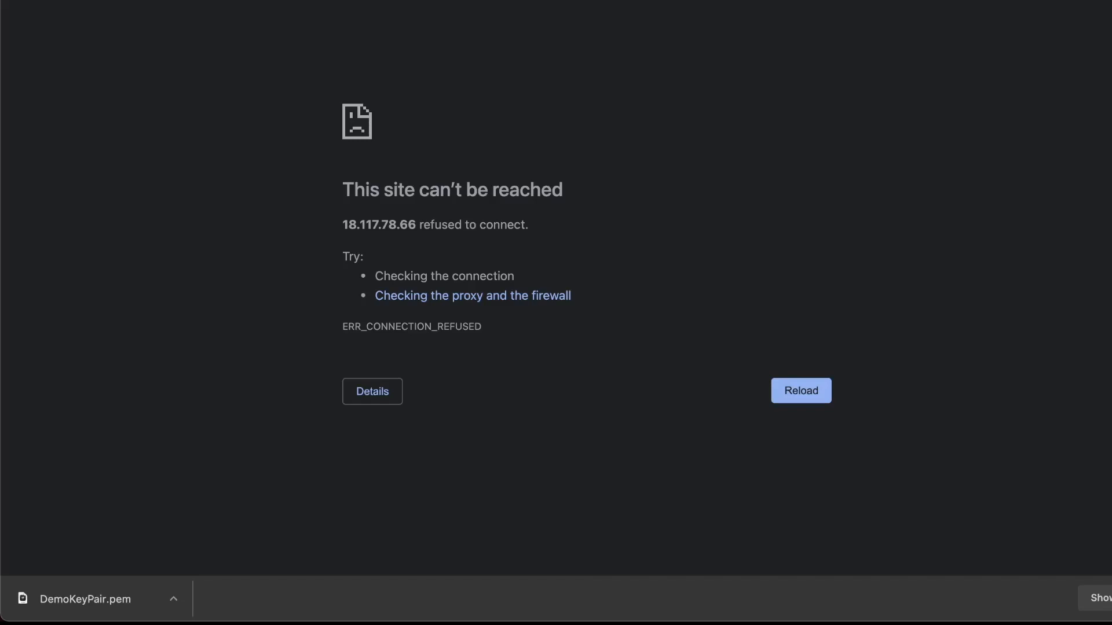
{"action": "left_click", "coordinate": [226, 2]}
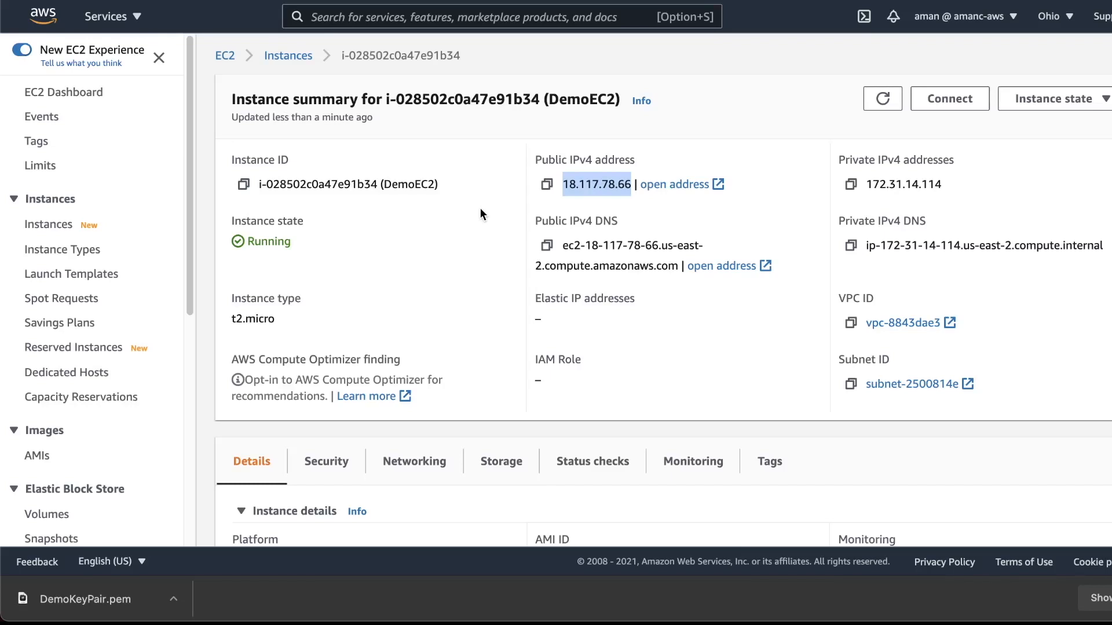
- Connect to the DemoEC2 instance through EC2 Instance Connect as ec2-user and list the home directory's files
{"action": "left_click", "coordinate": [468, 258]}
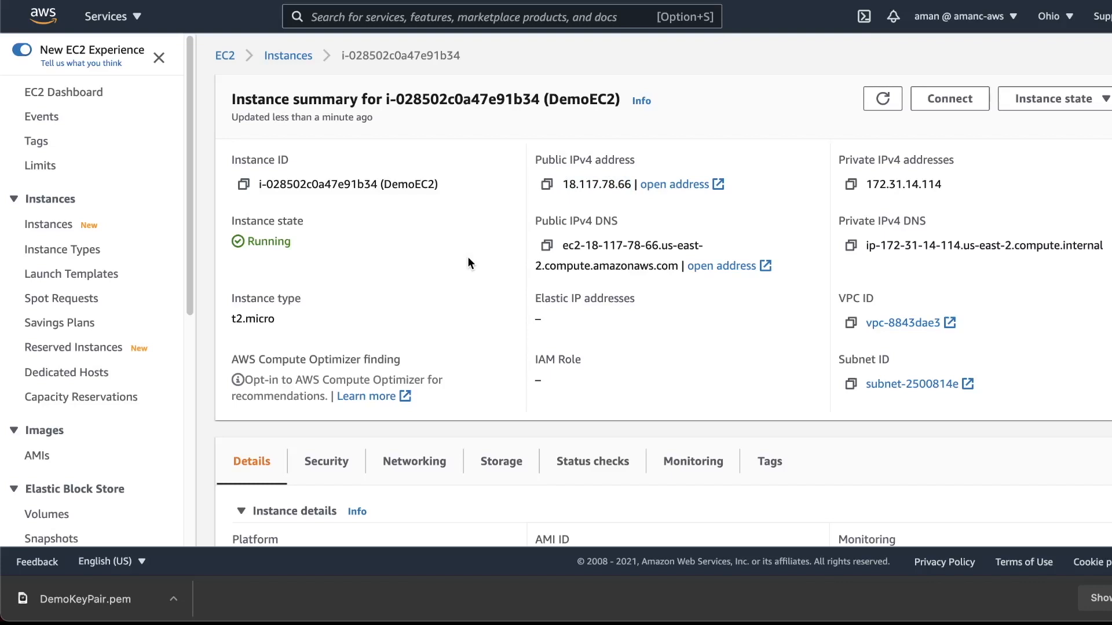
{"action": "left_click", "coordinate": [962, 99]}
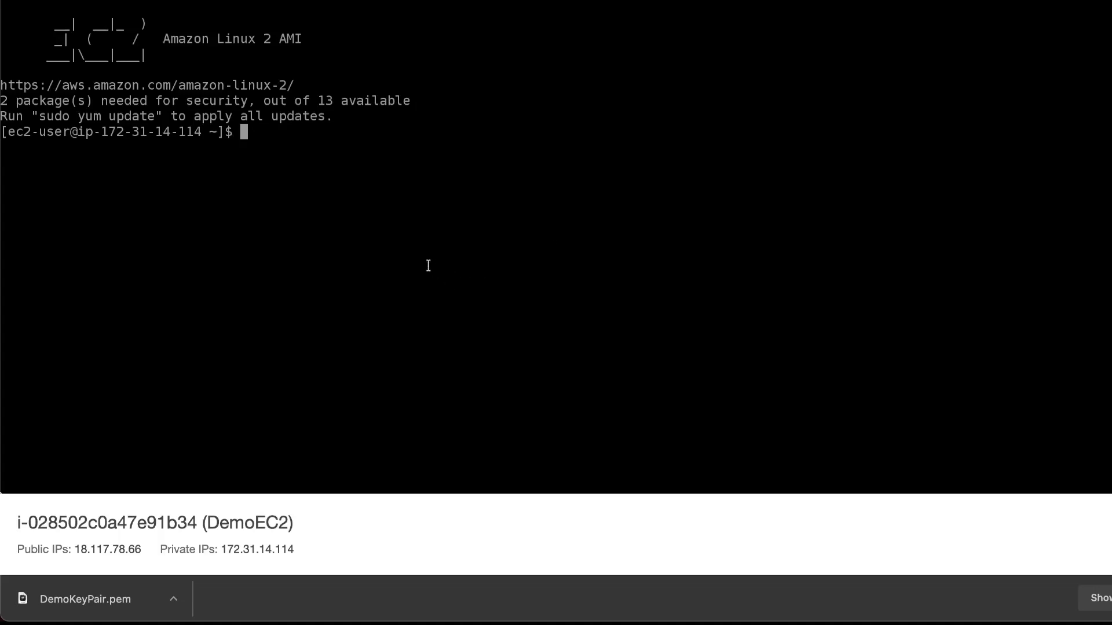
{"action": "type", "text": "ls"}
{"action": "key", "text": "Return"}
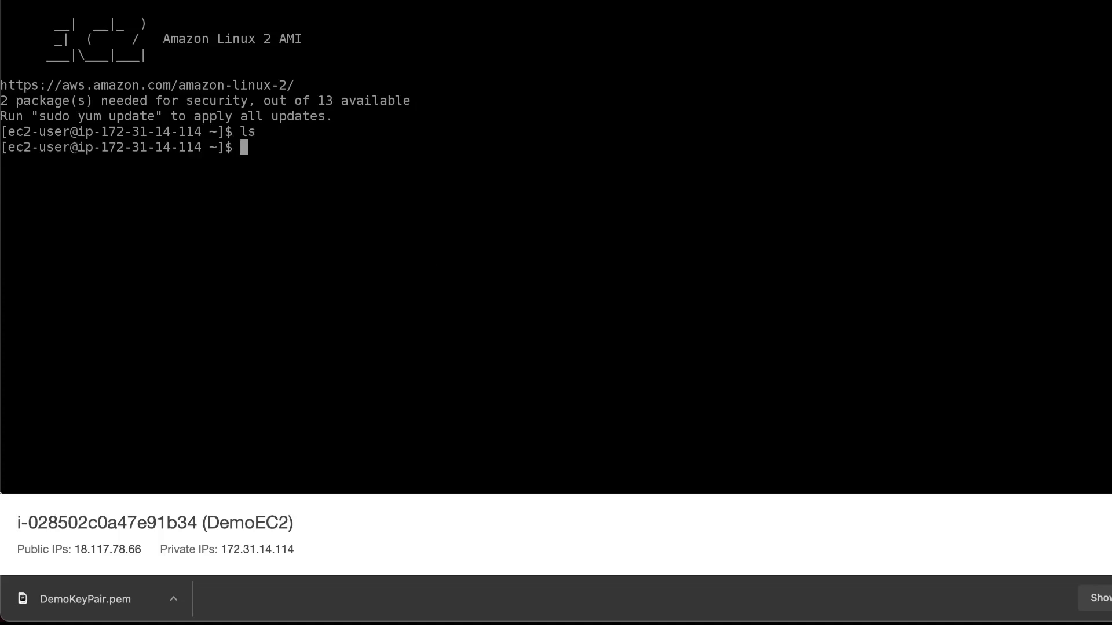
- Create an empty file named test.txt in the home directory and list the directory's files again
{"action": "type", "text": "touch test.txt"}
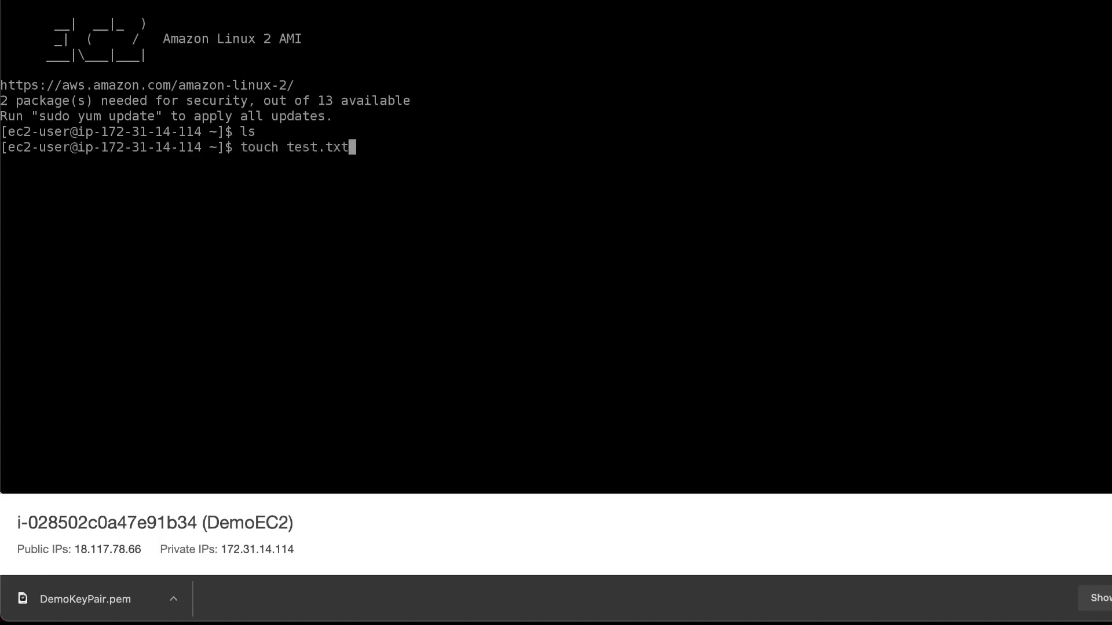
{"action": "key", "text": "Return"}
{"action": "type", "text": "ls"}
{"action": "key", "text": "Return"}
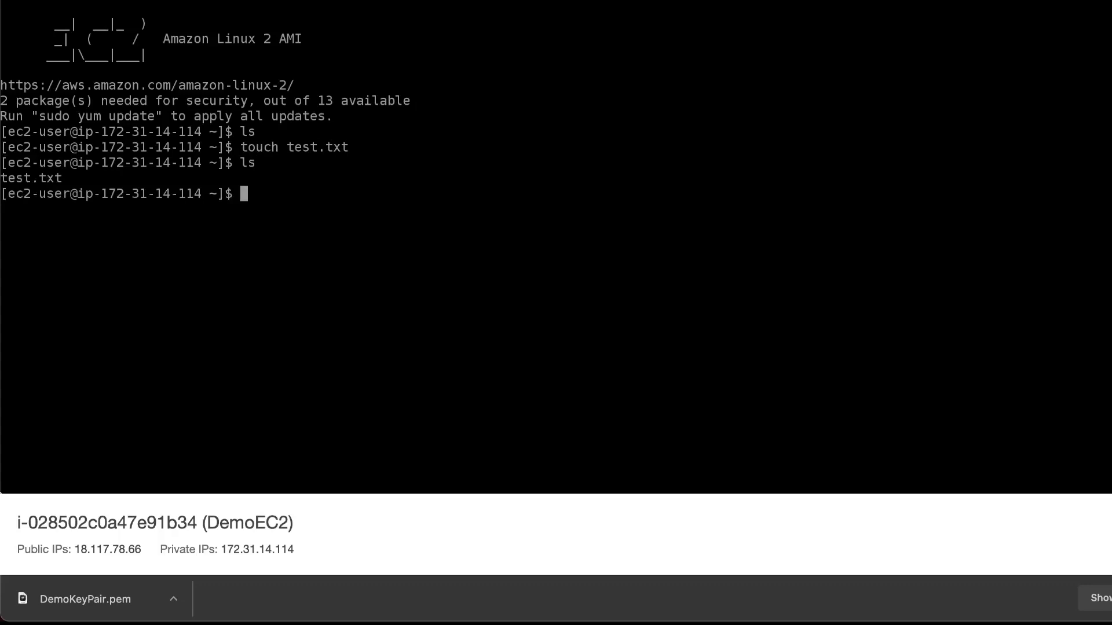
- Edit test.txt in nano to contain "Hello world!", save it under the same name and exit the editor
{"action": "type", "text": "nano test.tx"}
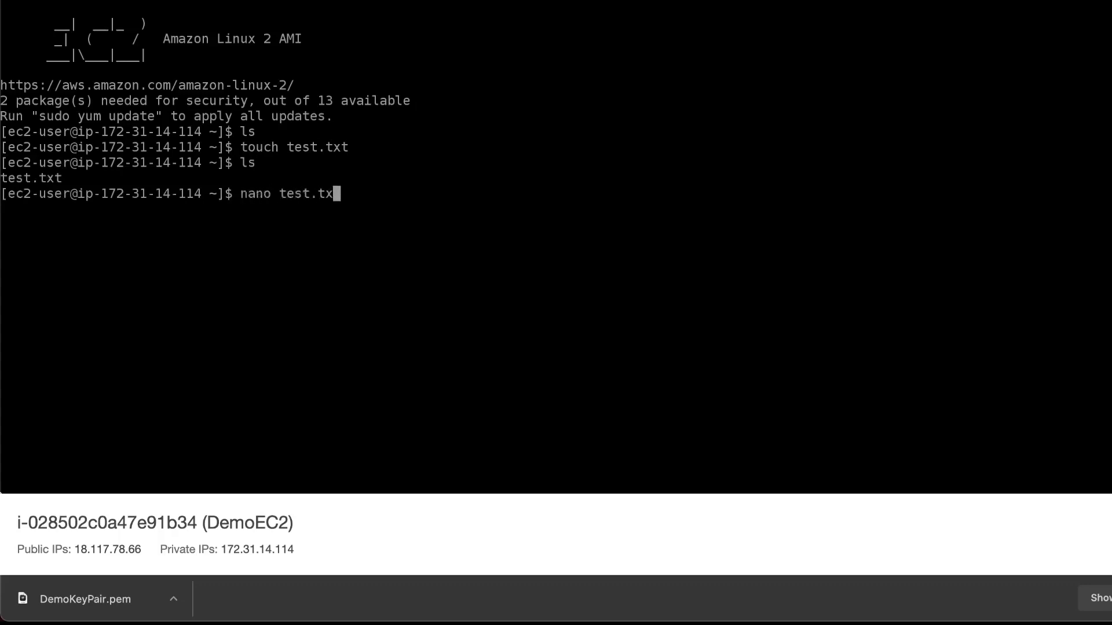
{"action": "type", "text": "t"}
{"action": "key", "text": "Return"}
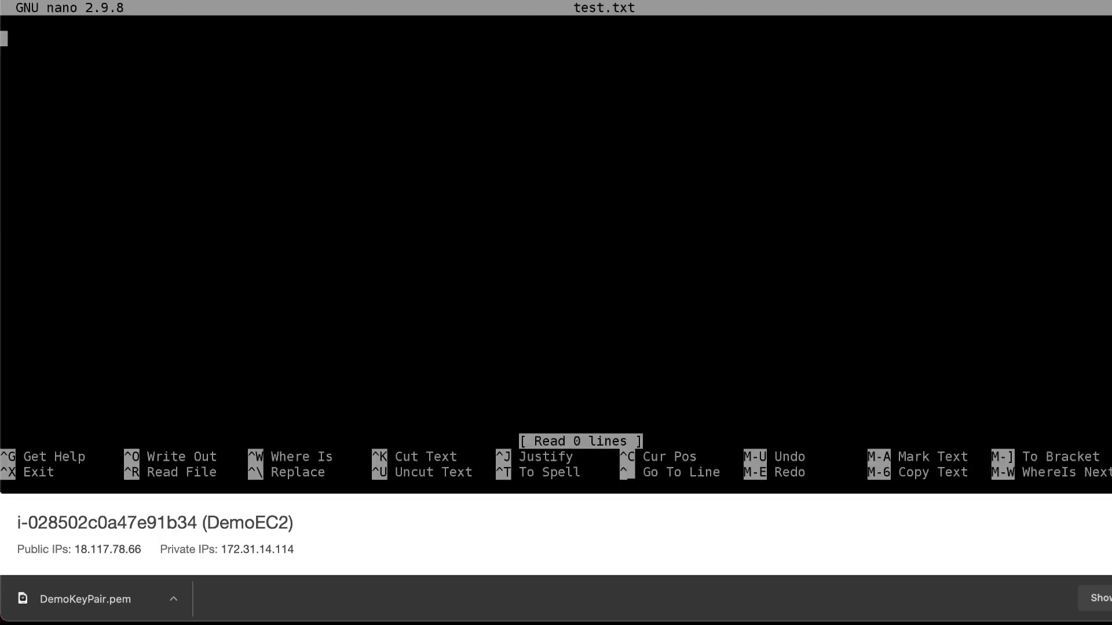
{"action": "type", "text": "Hello world!"}
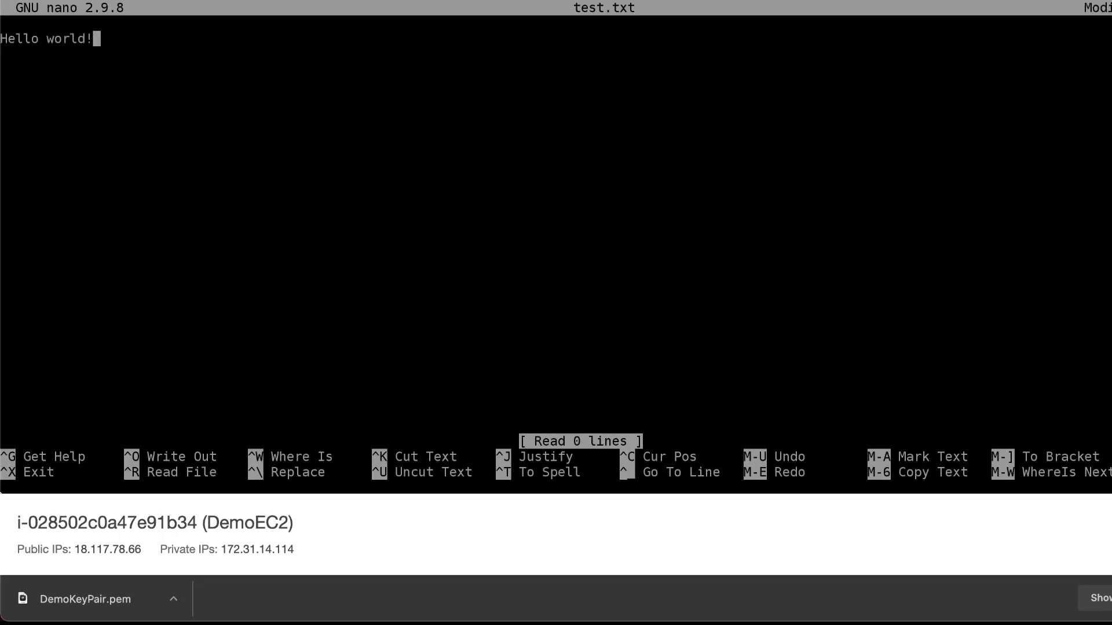
{"action": "key", "text": "ctrl+x"}
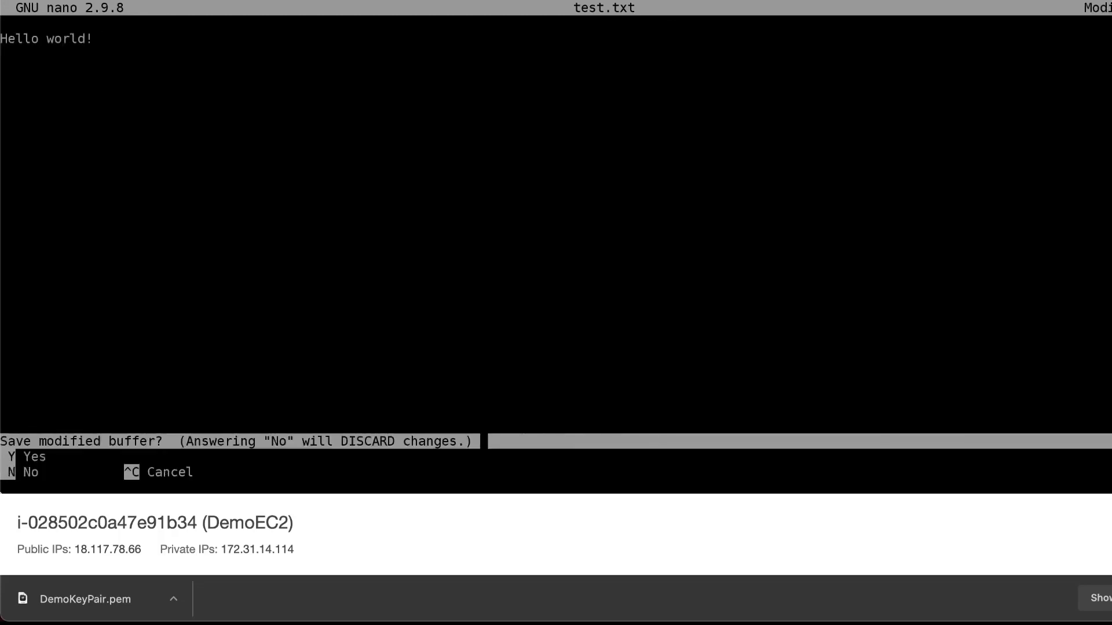
{"action": "key", "text": "y"}
{"action": "key", "text": "Return"}
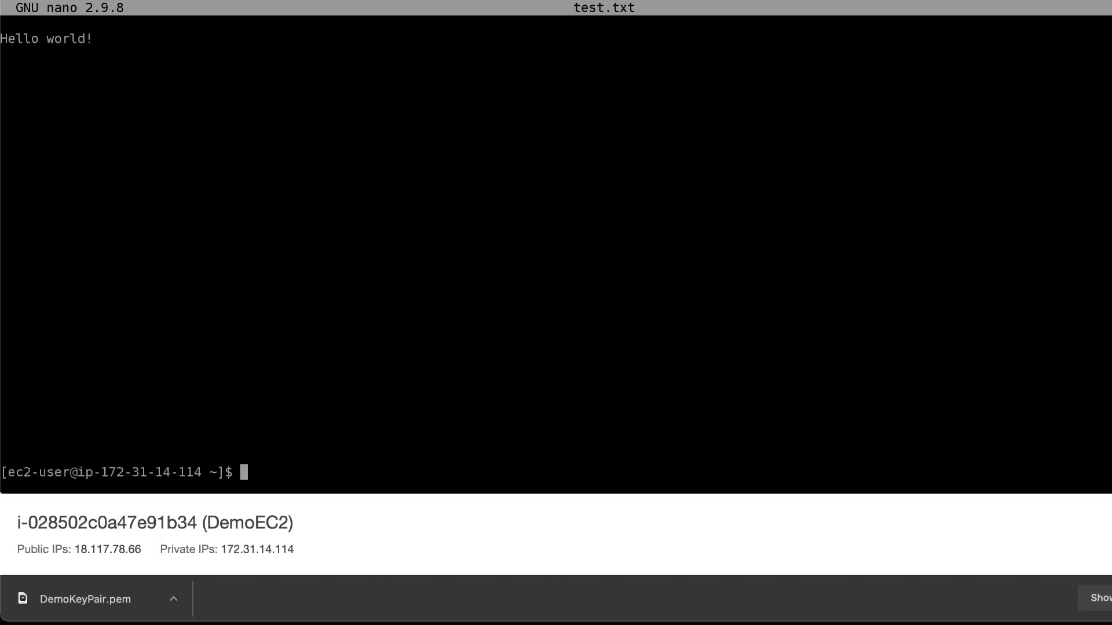
- List the directory's files and print the contents of test.txt, and close the terminal session to return to the connection page
{"action": "type", "text": "ls"}
{"action": "key", "text": "Return"}
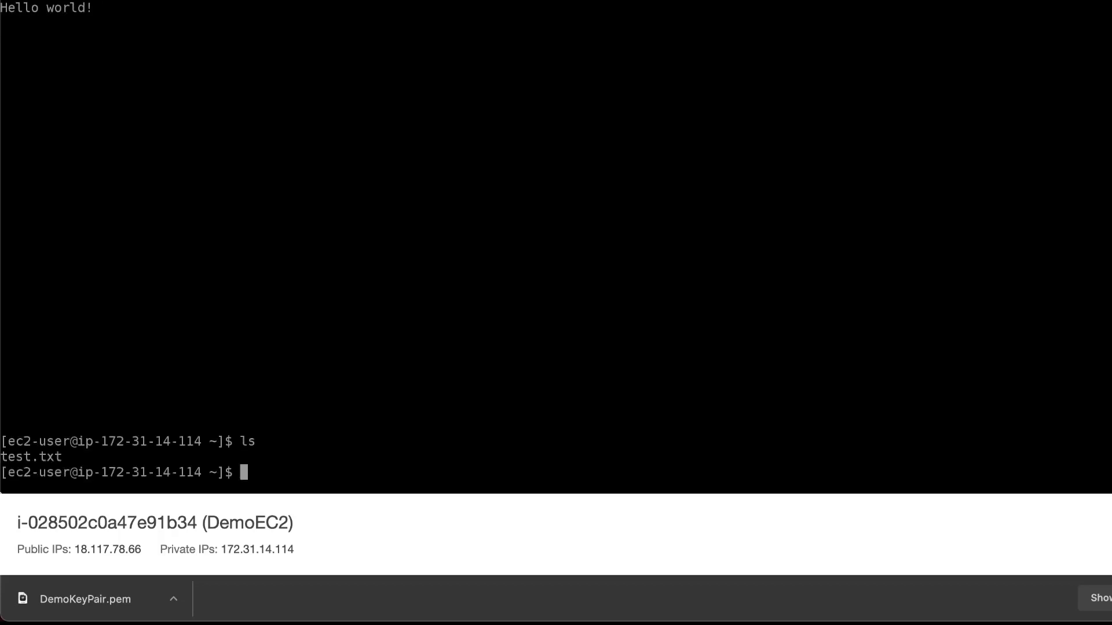
{"action": "type", "text": "cat test.txt"}
{"action": "key", "text": "Return"}
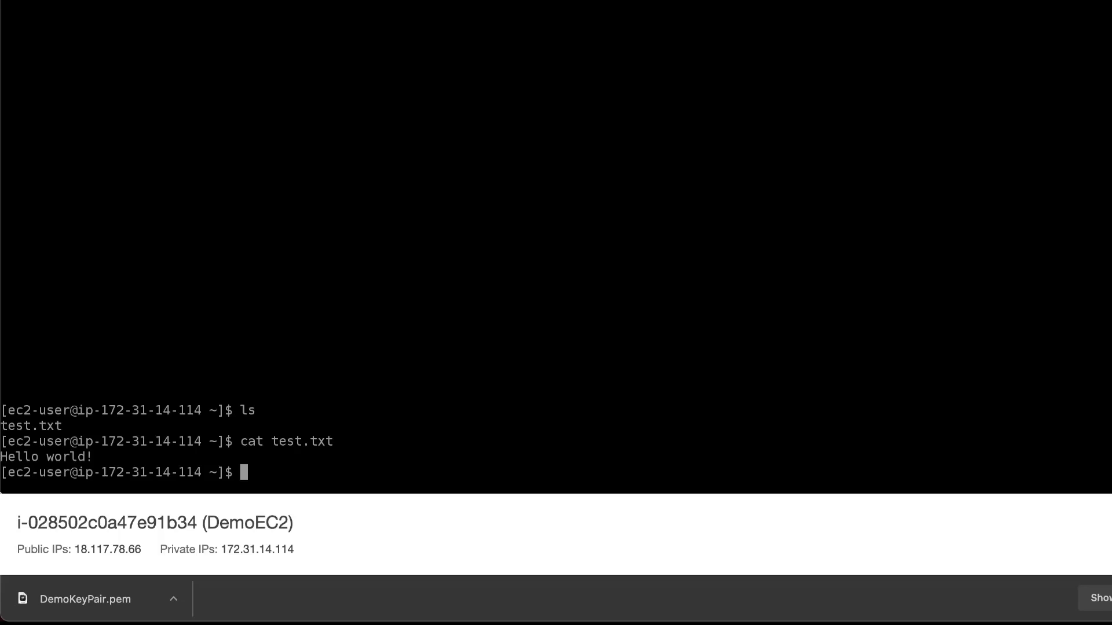
{"action": "key", "text": "super+w"}
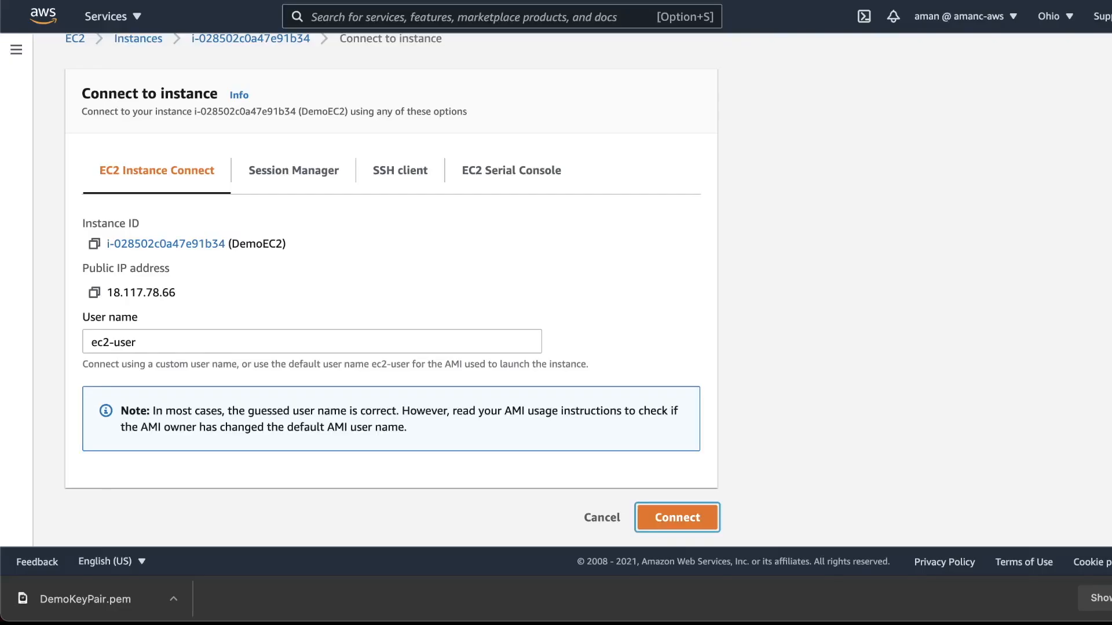